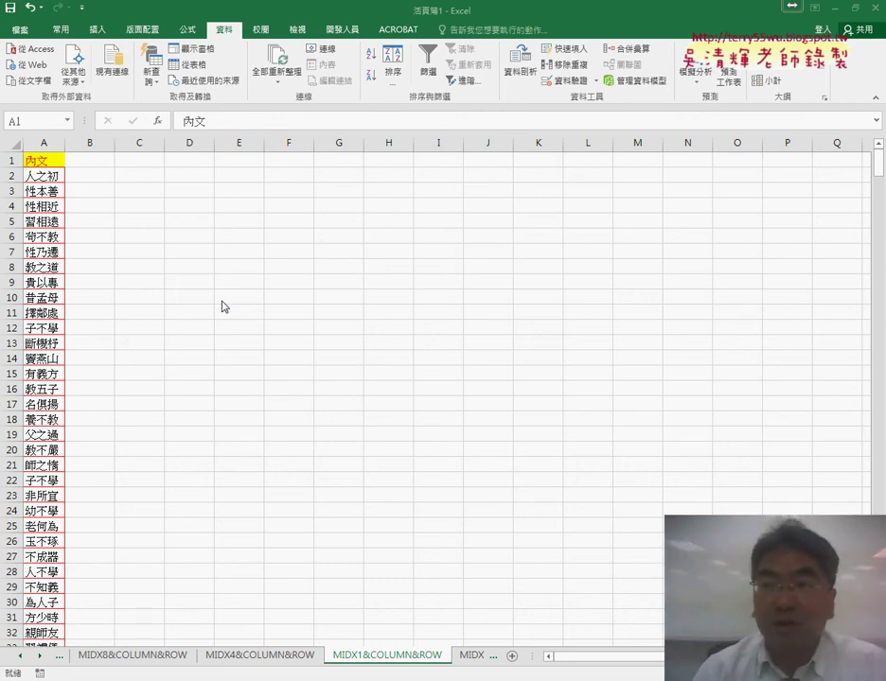
# Step: Switch to the 開發人員 (Developer) tab to show the macro recording tools
pyautogui.click(343, 32)
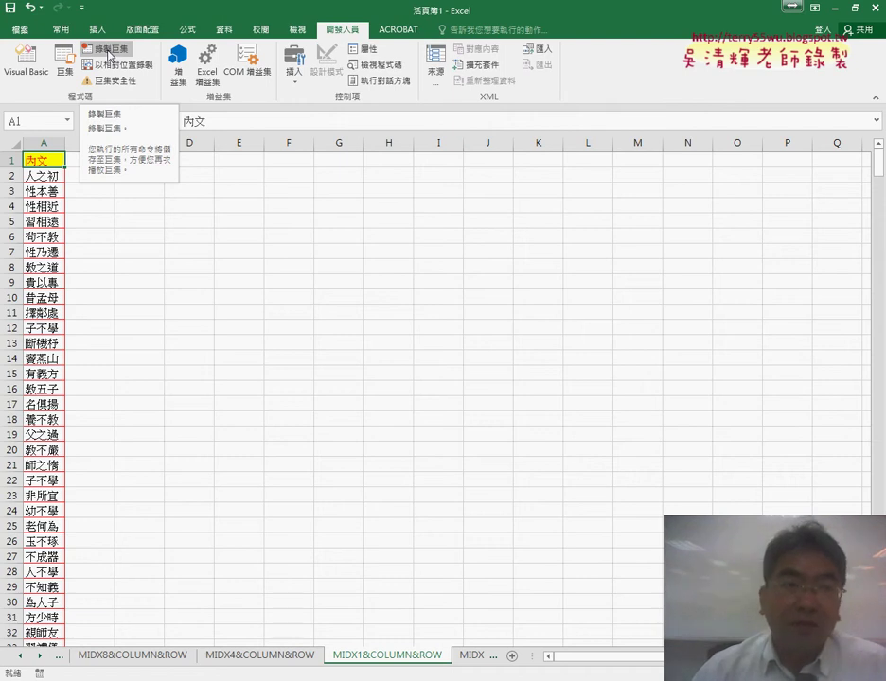
# Step: Begin a macro recording named 查詢, then cancel that first setup
pyautogui.click(110, 49)
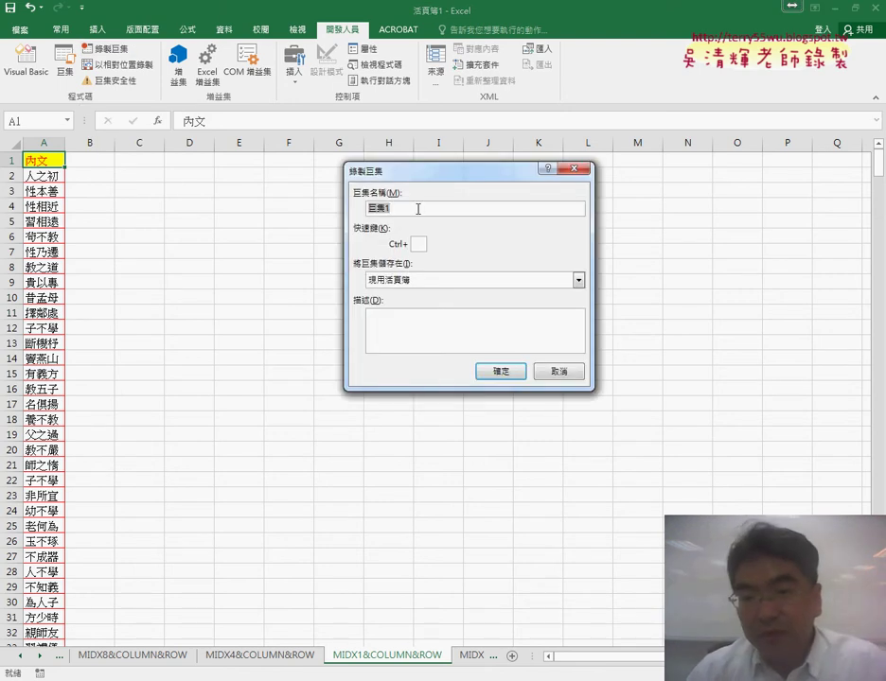
pyautogui.write('t86')
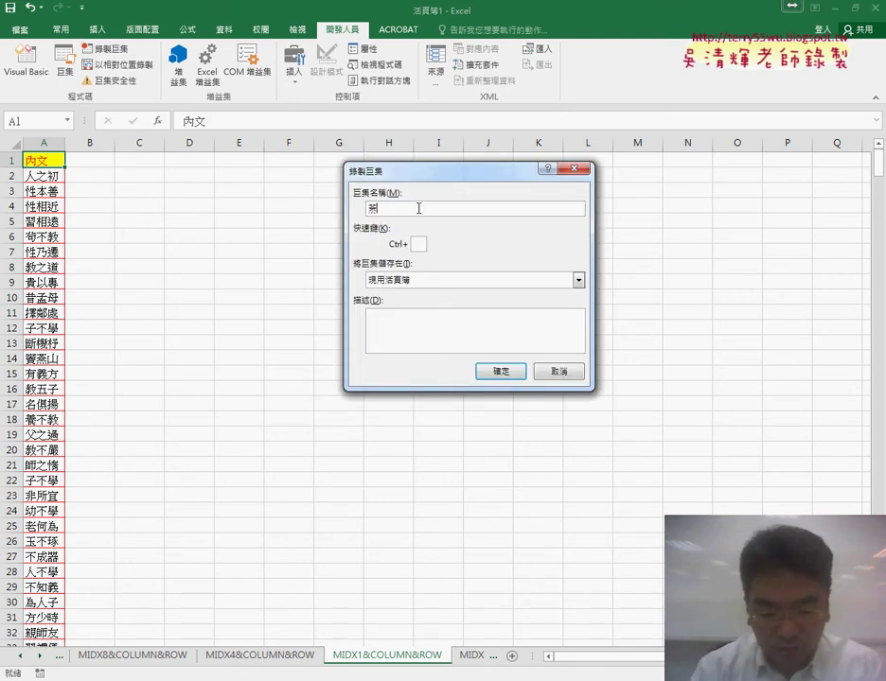
pyautogui.write('vmp6')
pyautogui.press('Return')
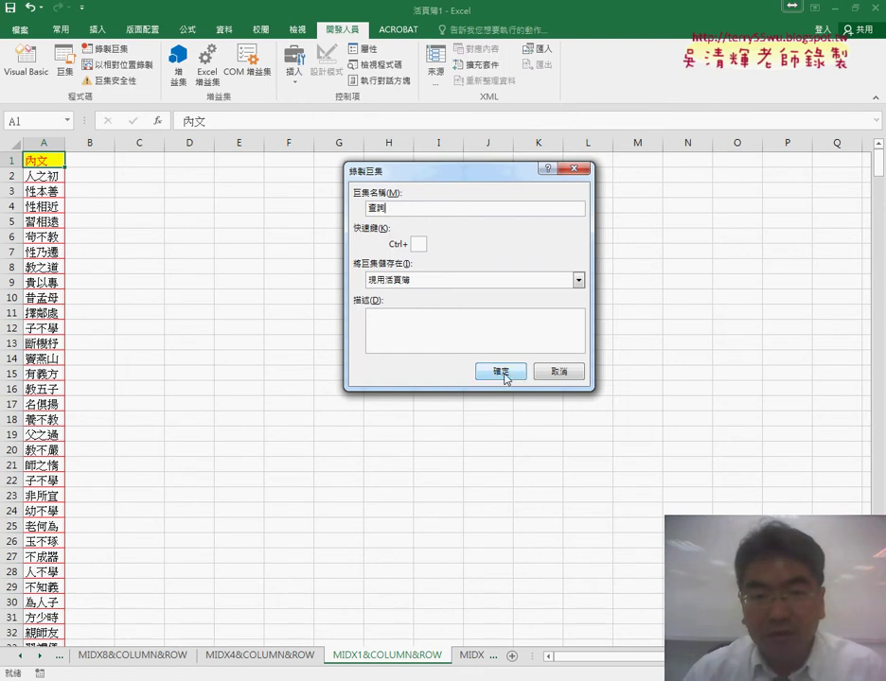
pyautogui.click(554, 374)
pyautogui.click(296, 254)
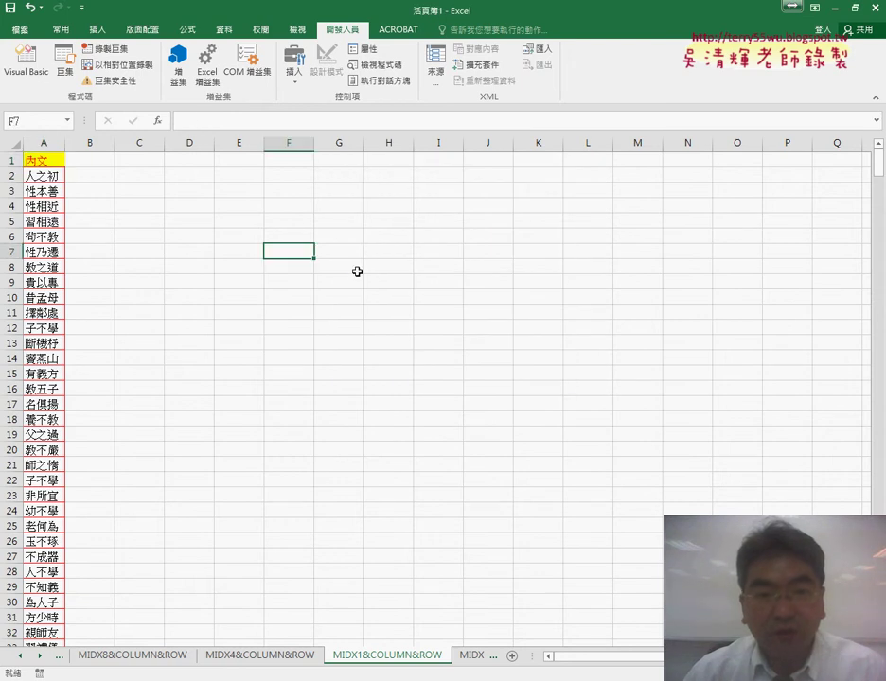
# Step: Select an empty cell beside the list and start recording the 查詢 macro
pyautogui.click(44, 161)
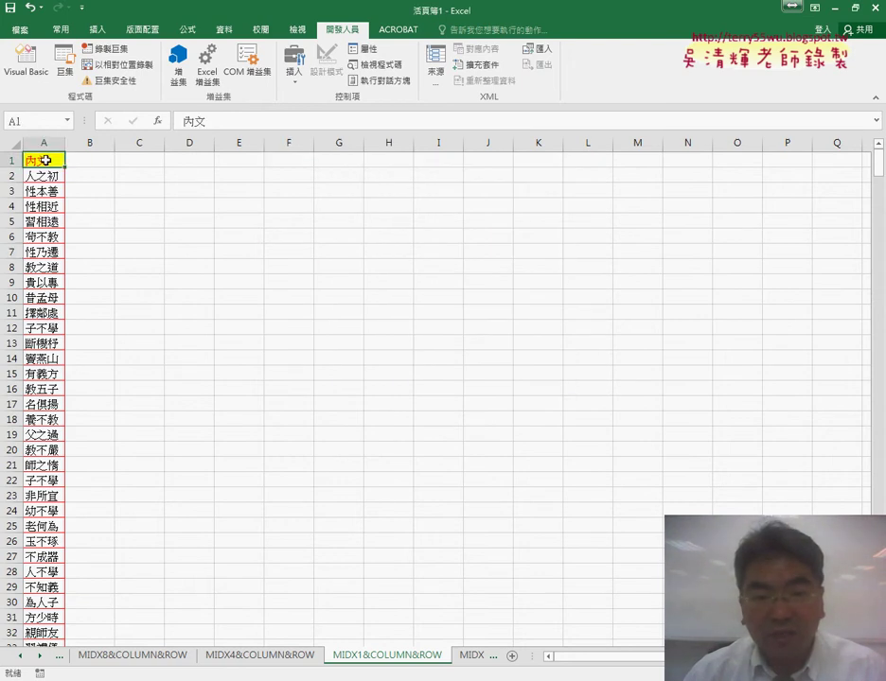
pyautogui.click(295, 243)
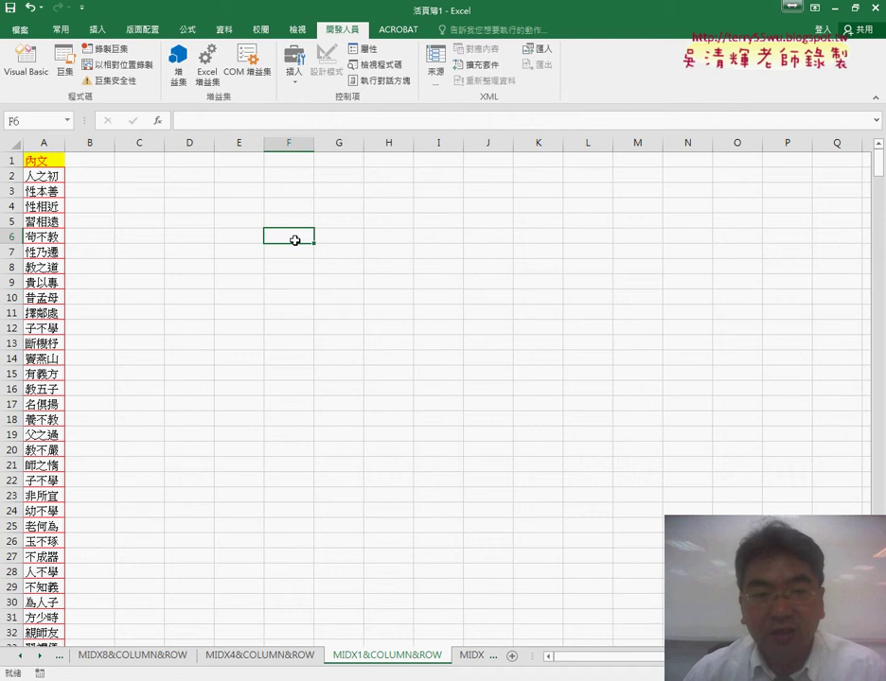
pyautogui.click(41, 159)
pyautogui.click(308, 255)
pyautogui.click(324, 263)
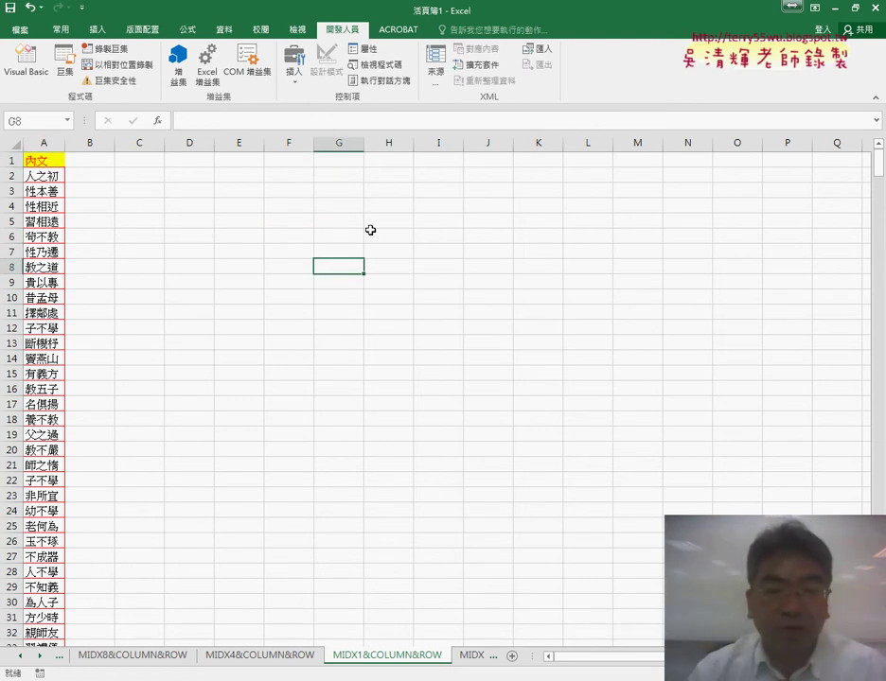
pyautogui.click(101, 49)
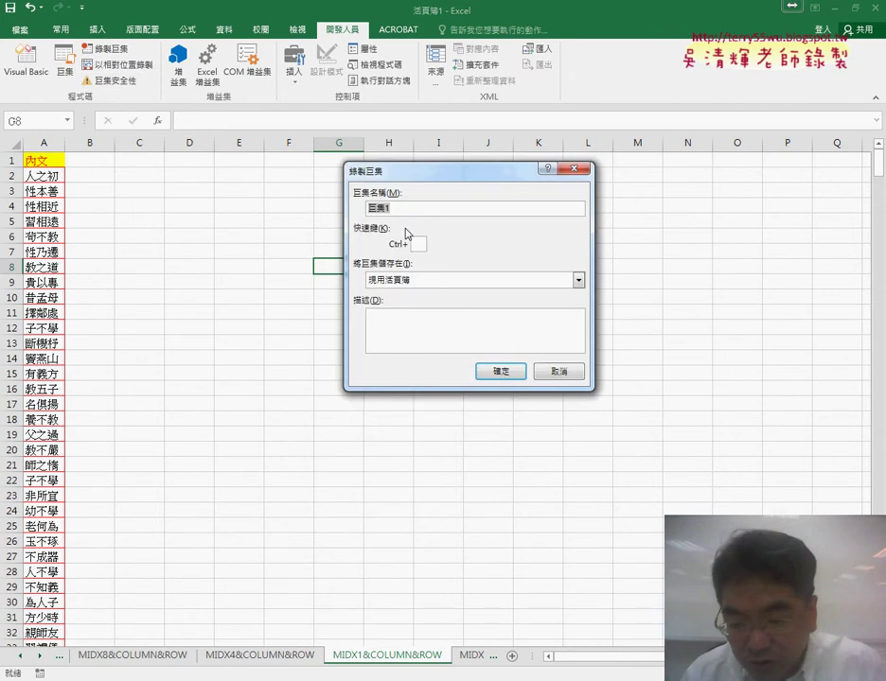
pyautogui.write('選')
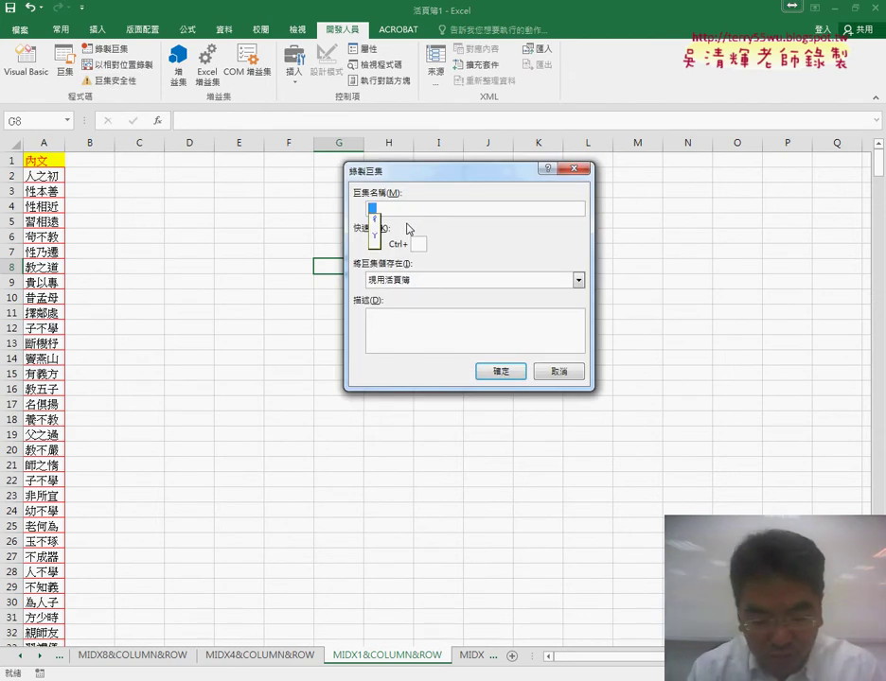
pyautogui.write('詢')
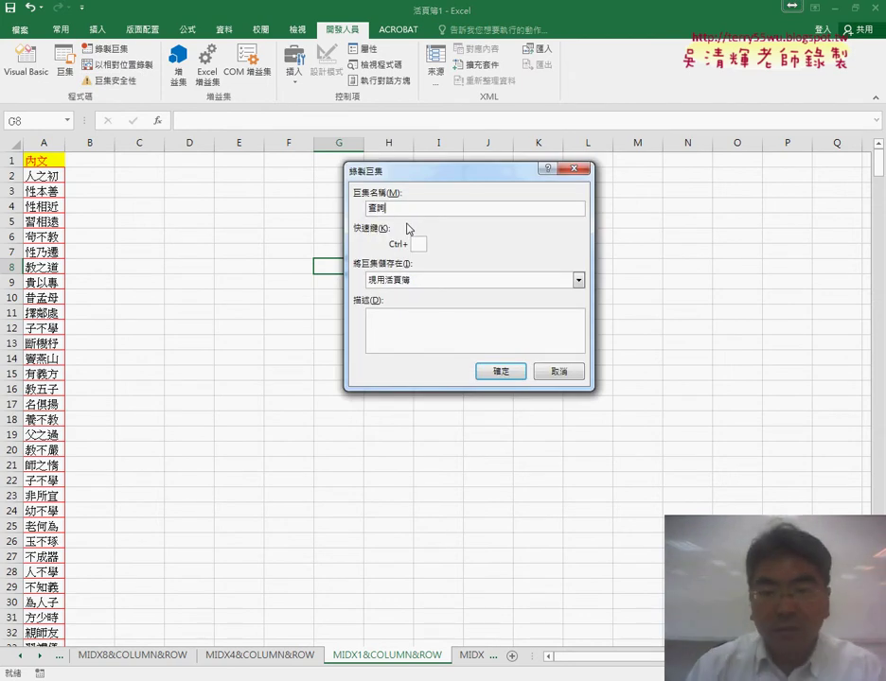
pyautogui.click(505, 371)
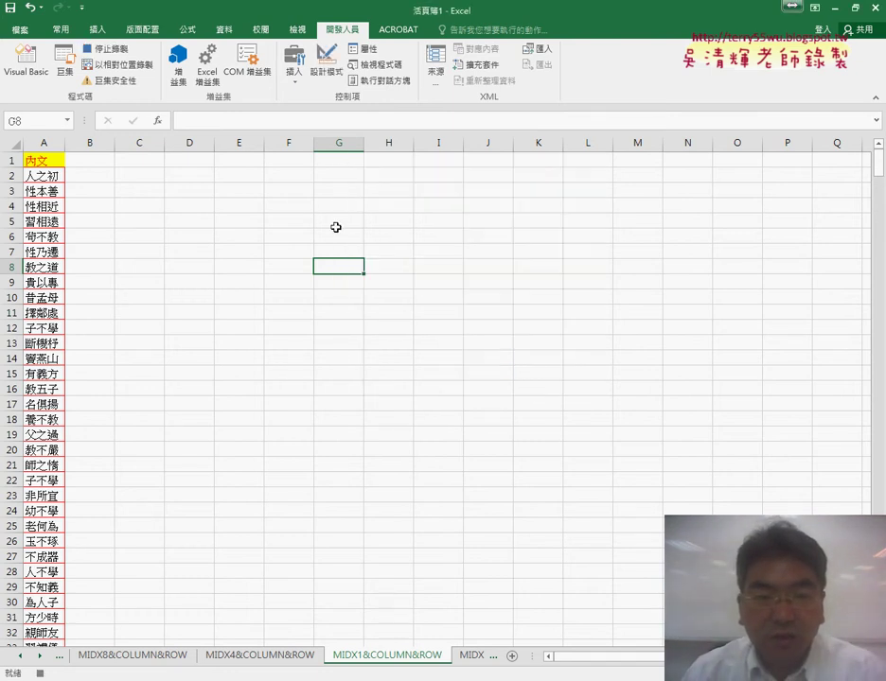
# Step: Filter column A with a 包含 (contains) 仁 text filter, leaving only 曰仁義 and 說仁義
pyautogui.click(46, 163)
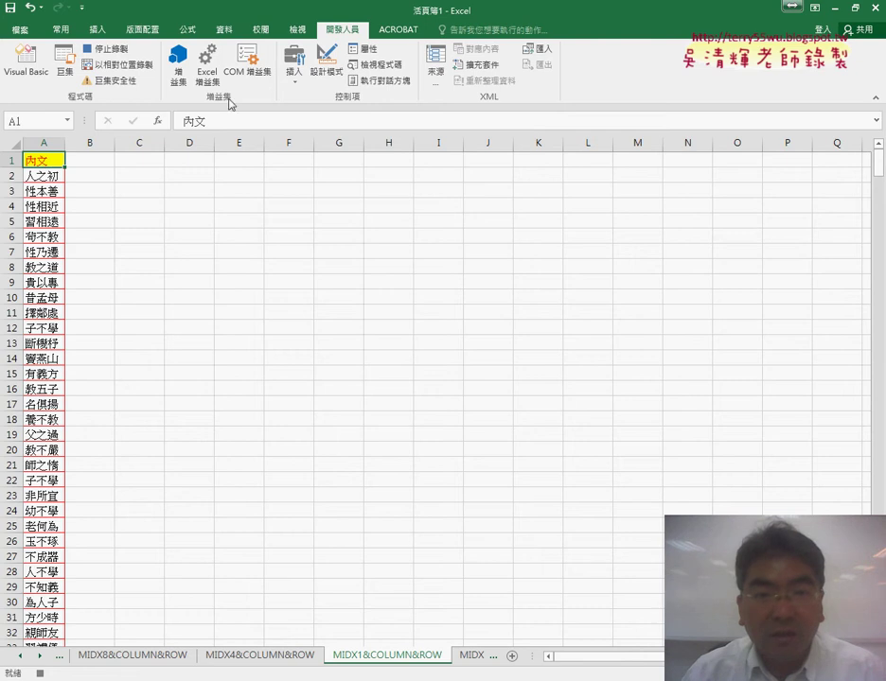
pyautogui.click(224, 29)
pyautogui.click(431, 69)
pyautogui.click(59, 163)
pyautogui.moveTo(95, 259)
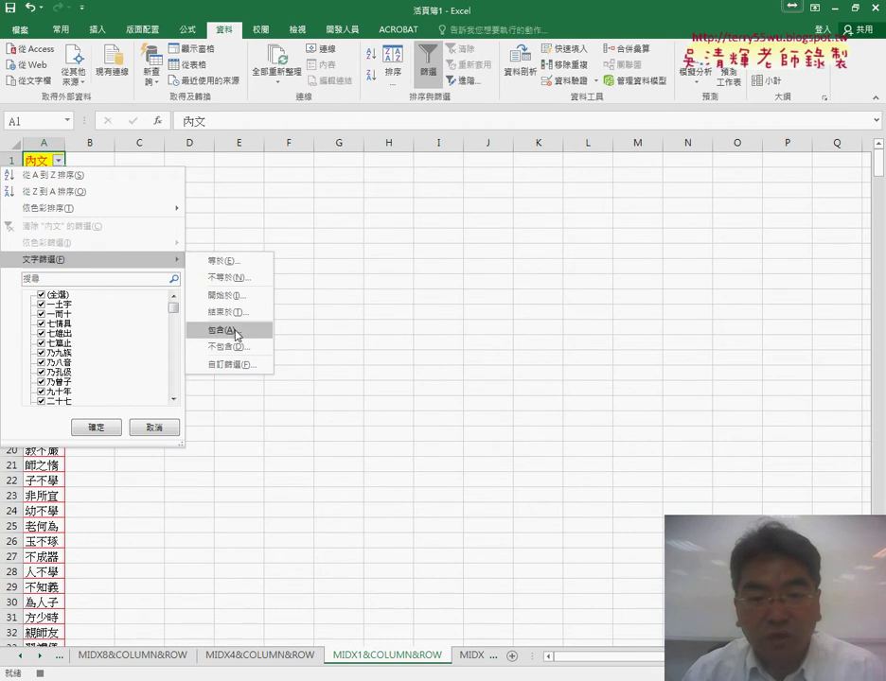
pyautogui.click(227, 330)
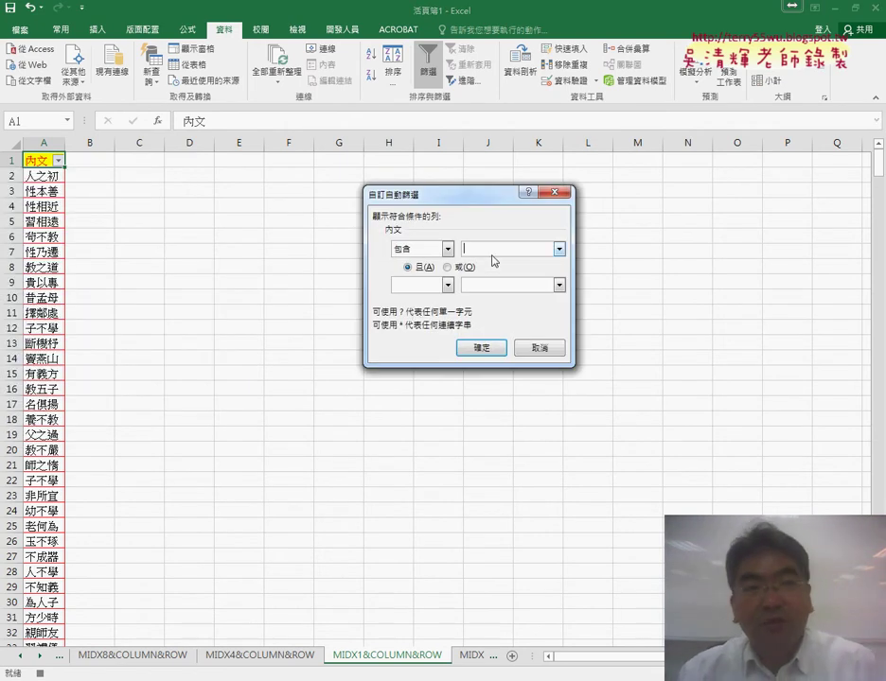
pyautogui.write('人')
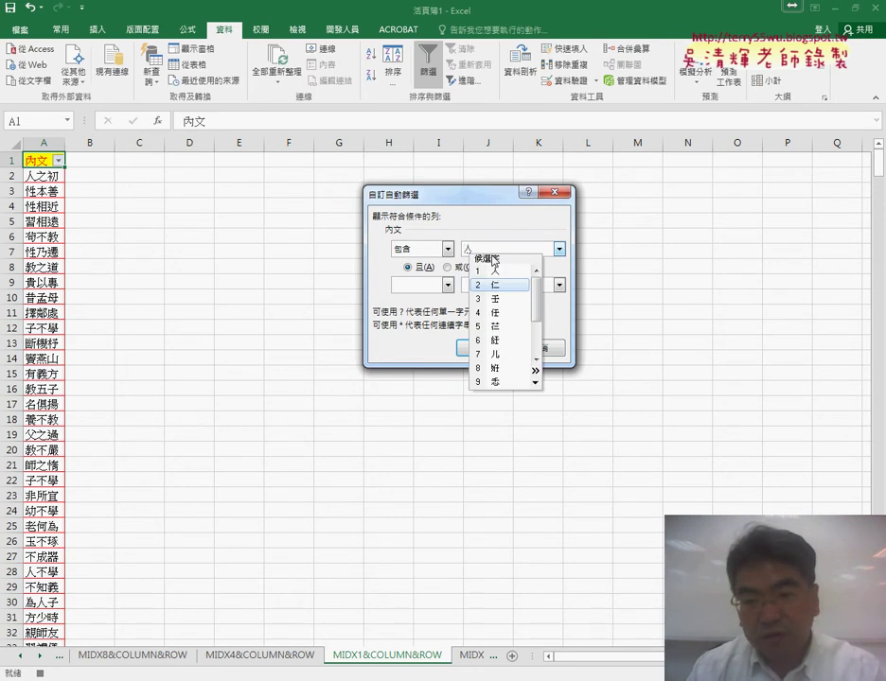
pyautogui.press('Return')
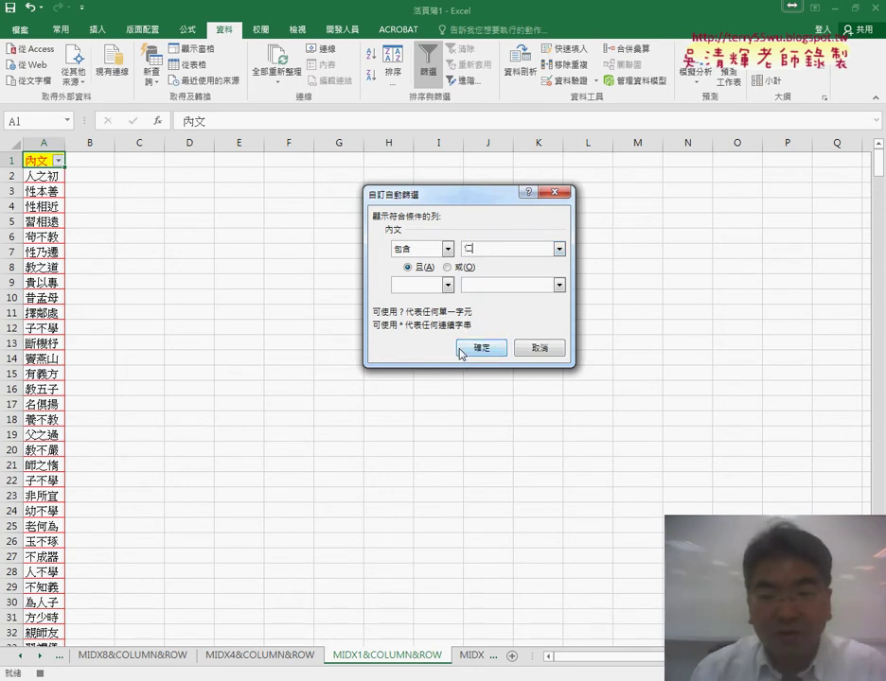
pyautogui.click(476, 347)
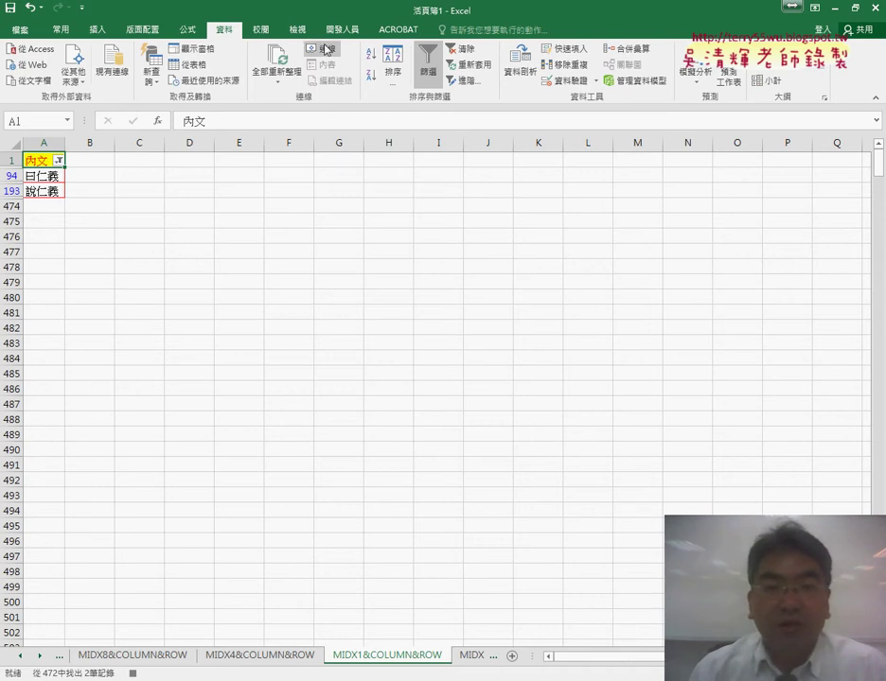
pyautogui.click(343, 31)
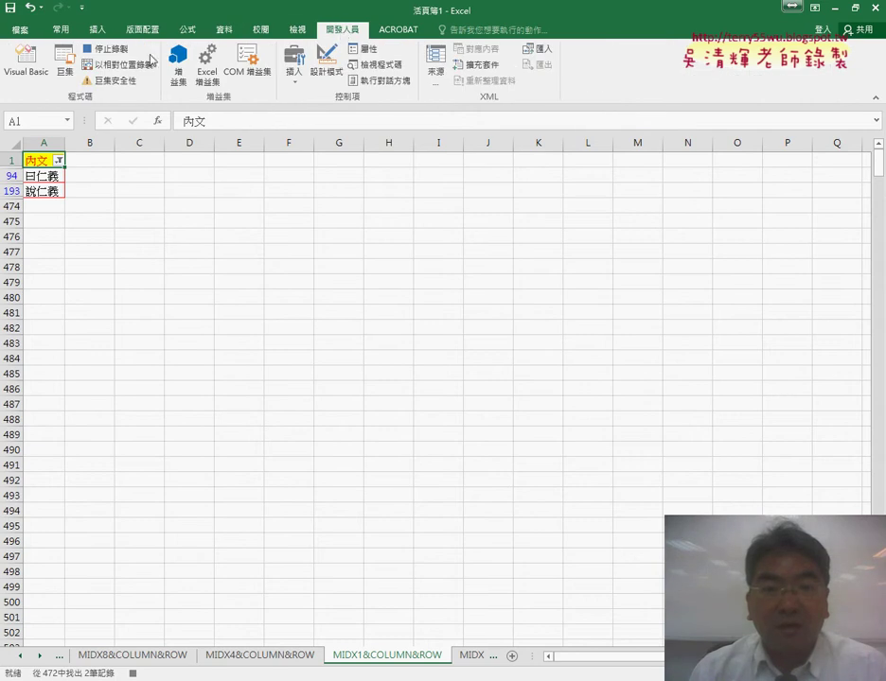
# Step: Stop the 查詢 recording and start recording a new macro named 回復
pyautogui.click(107, 49)
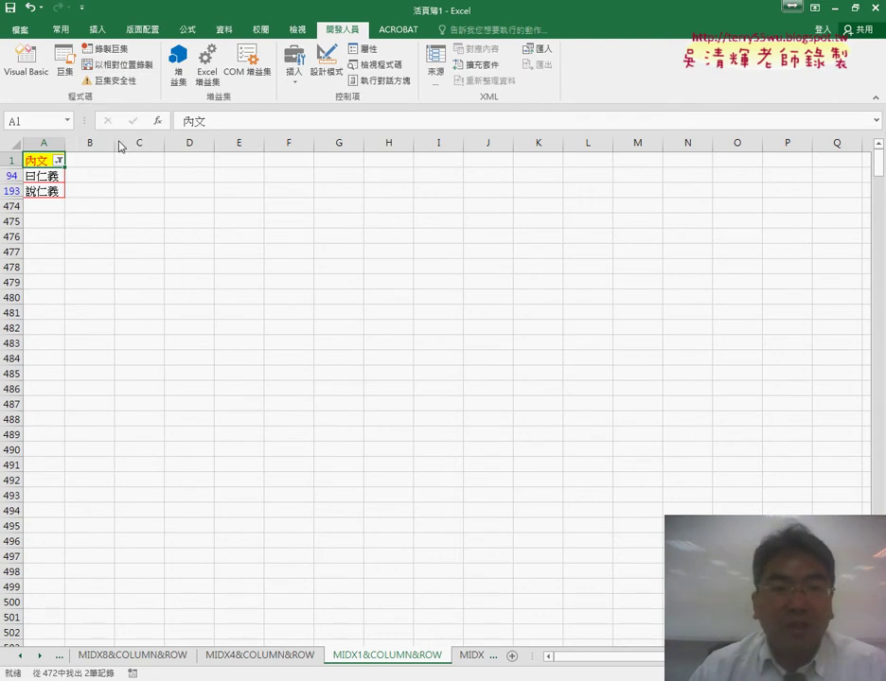
pyautogui.click(106, 48)
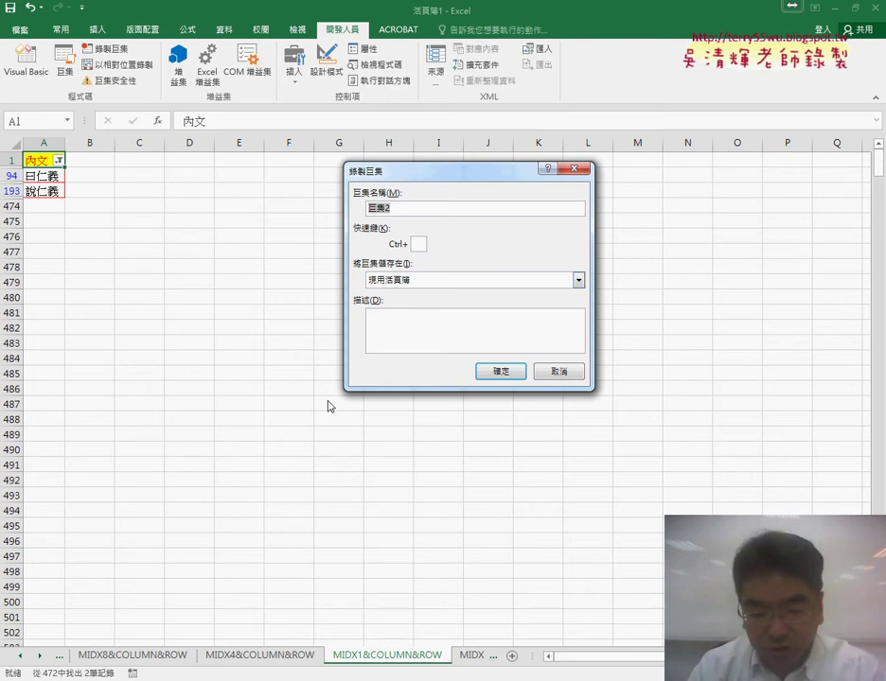
pyautogui.write('原')
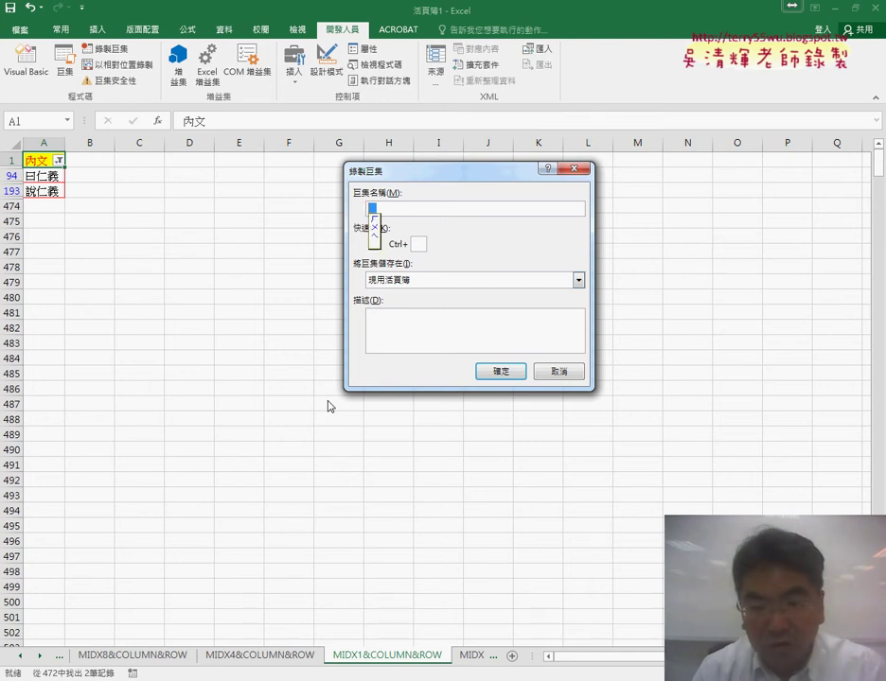
pyautogui.write('還原')
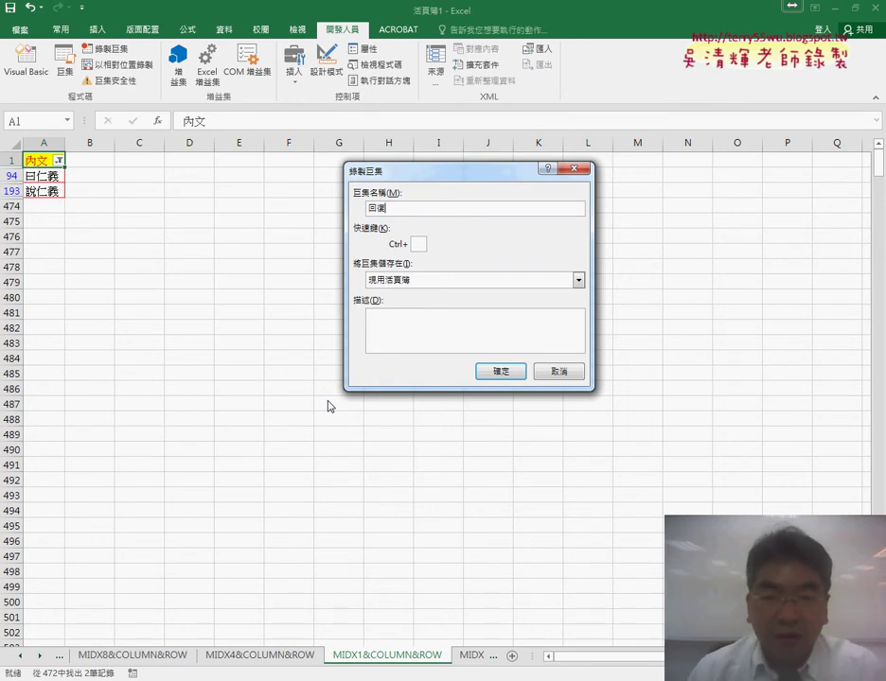
pyautogui.click(509, 377)
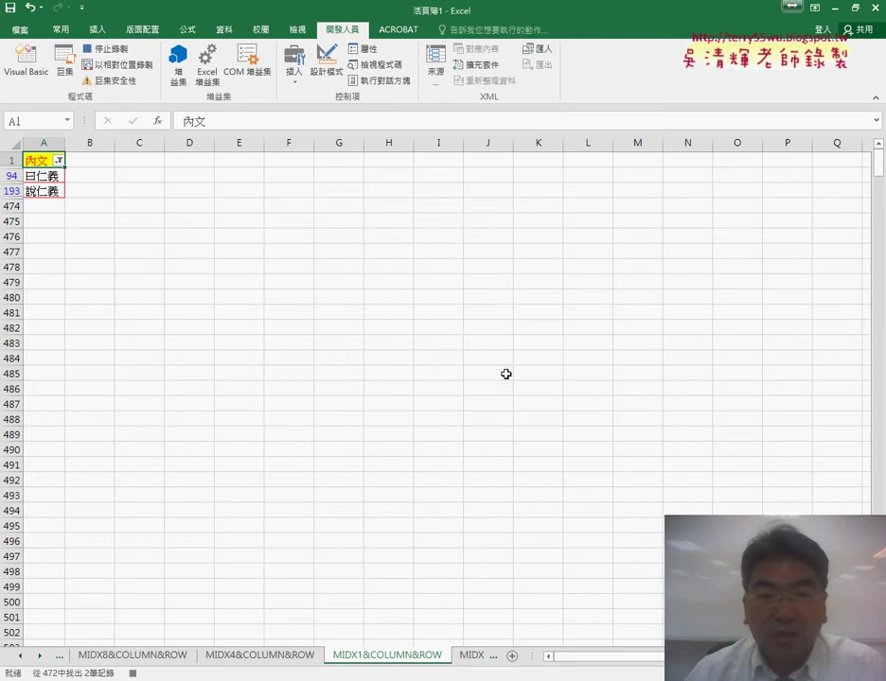
# Step: Turn off the 資料 filter so all 內文 rows show, then stop recording 回復
pyautogui.click(228, 33)
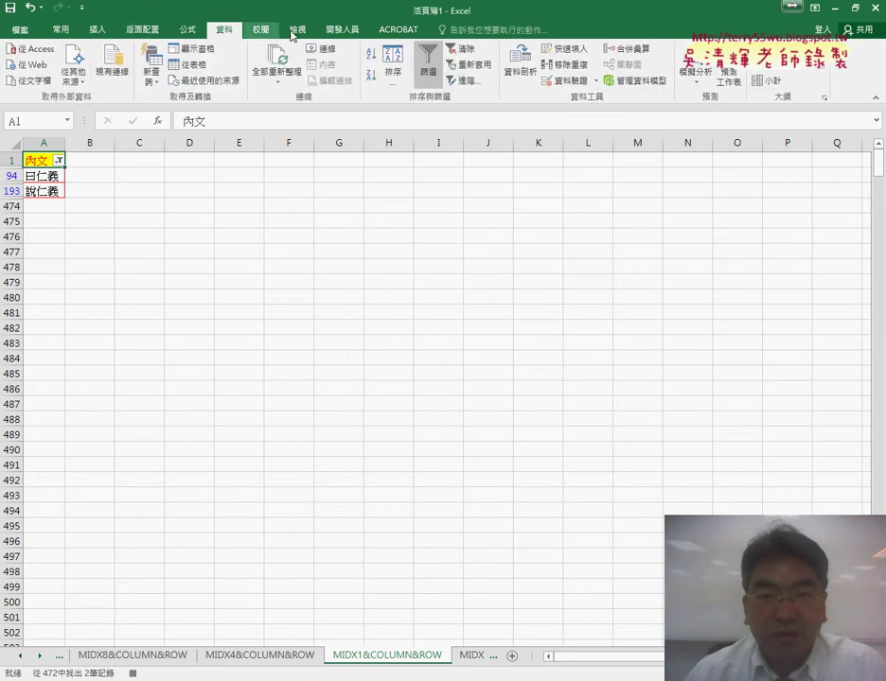
pyautogui.click(431, 71)
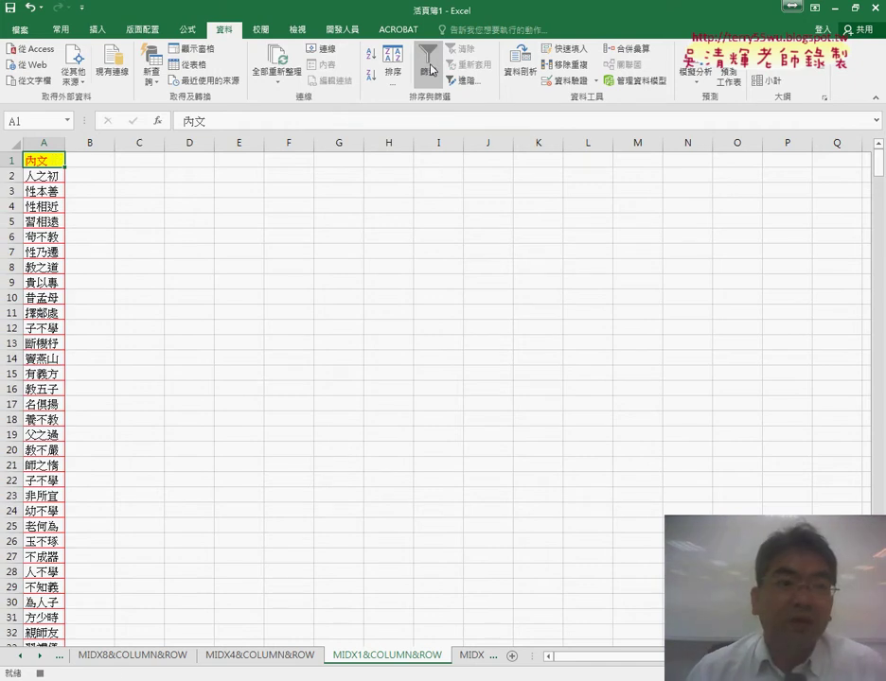
pyautogui.click(346, 31)
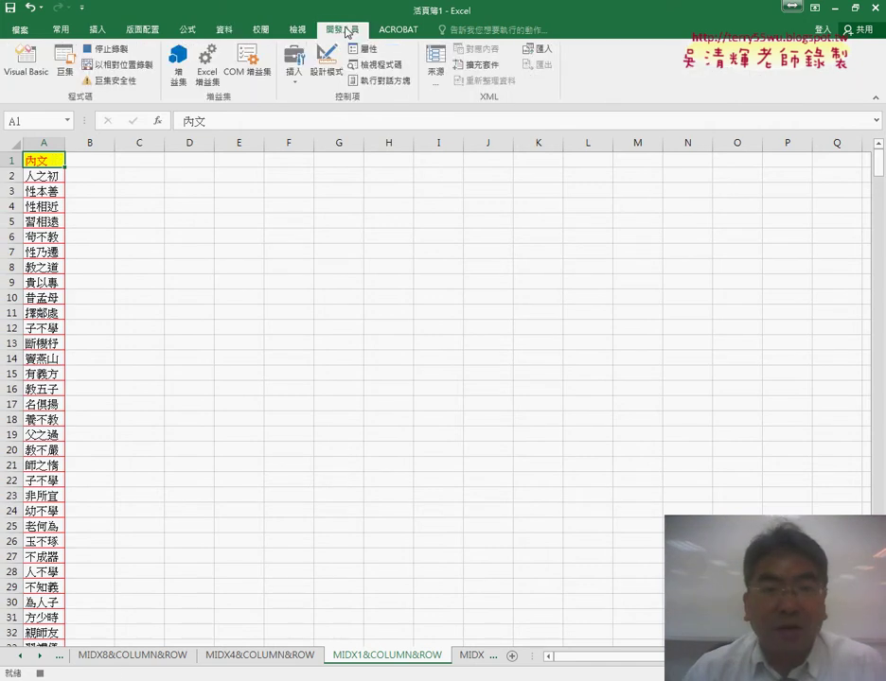
pyautogui.click(119, 51)
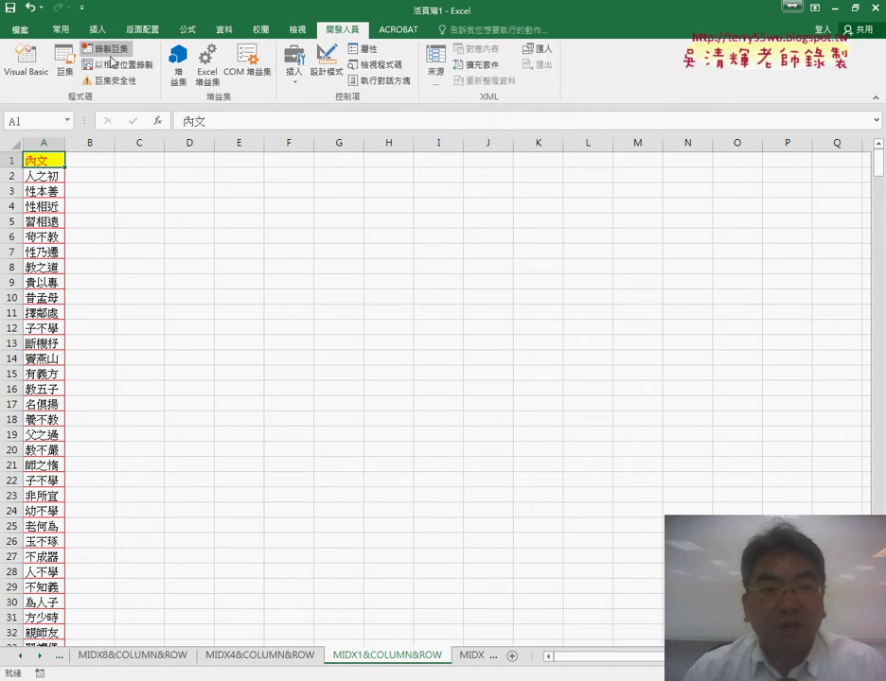
pyautogui.click(62, 61)
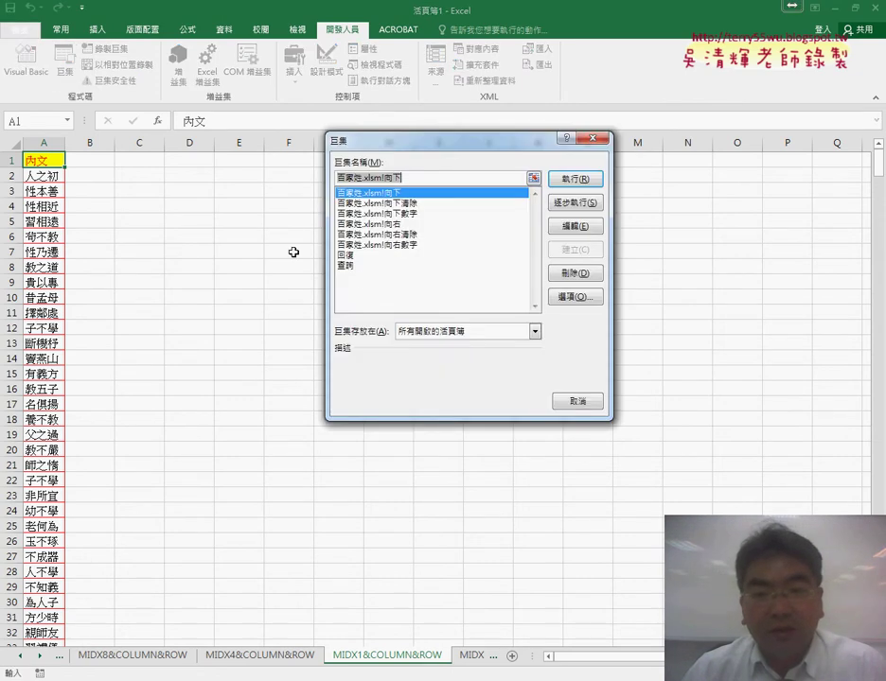
pyautogui.click(346, 266)
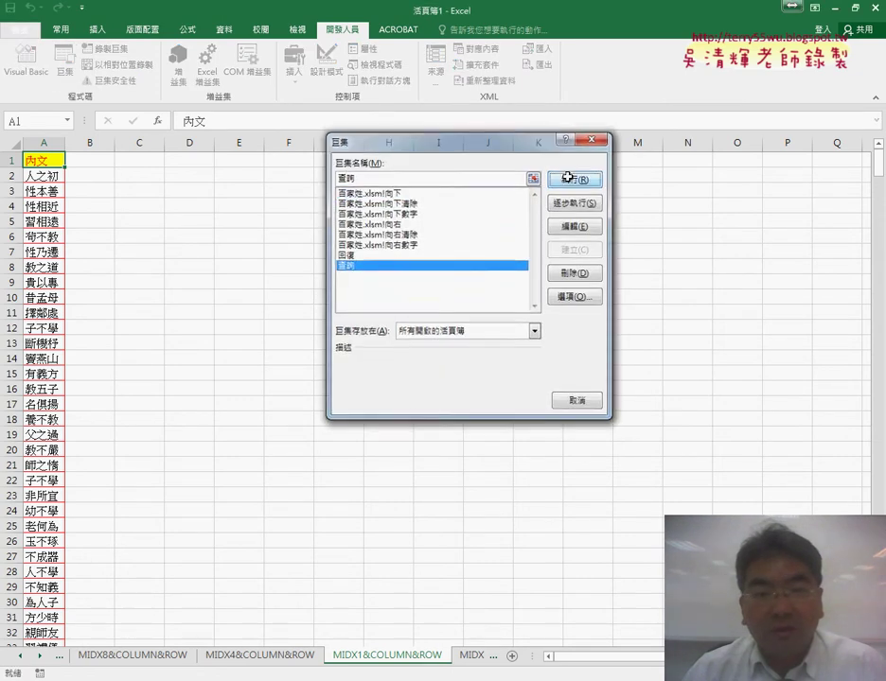
pyautogui.click(567, 178)
pyautogui.click(57, 59)
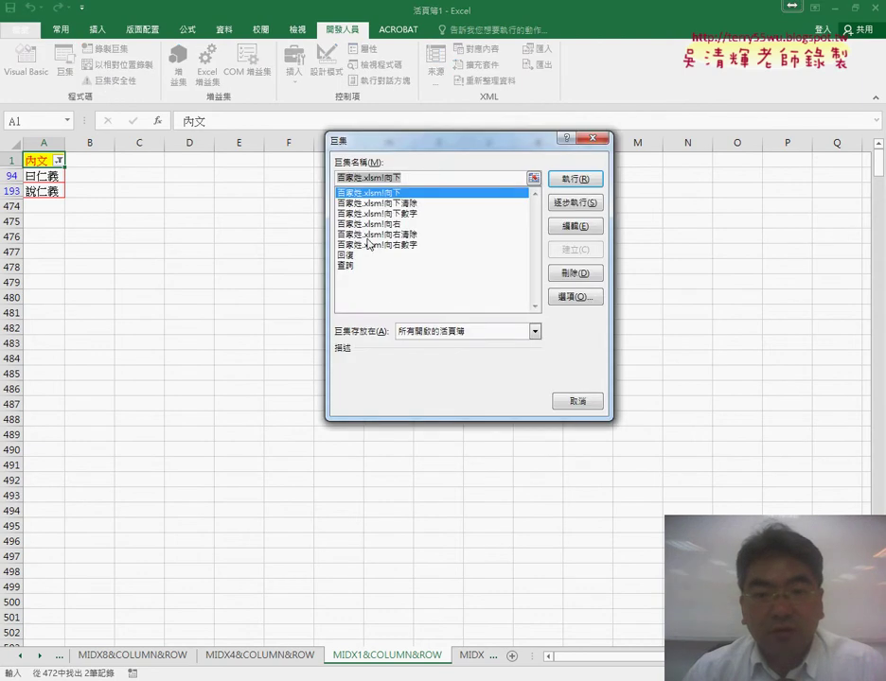
pyautogui.click(348, 256)
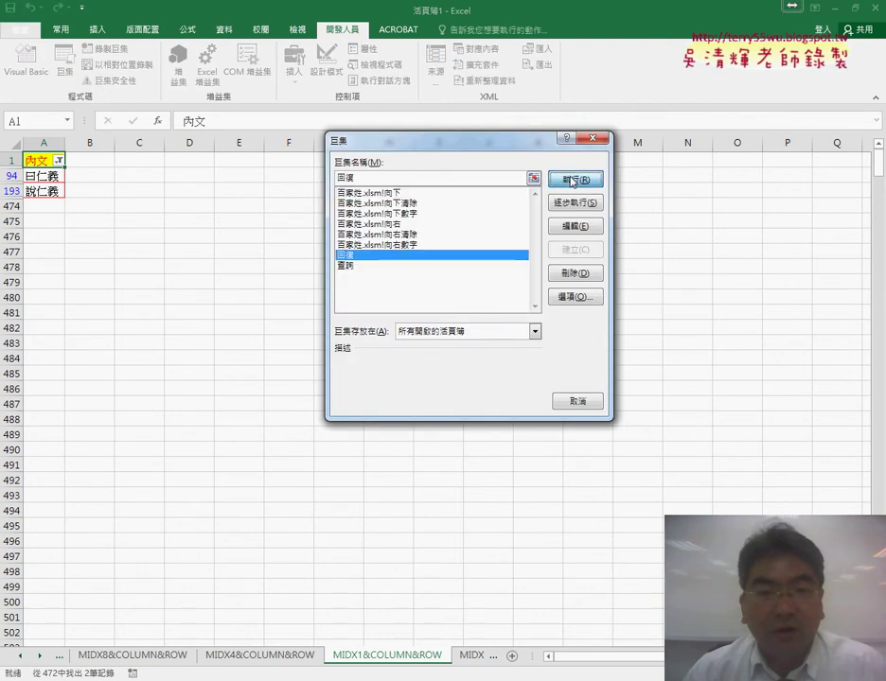
pyautogui.click(571, 179)
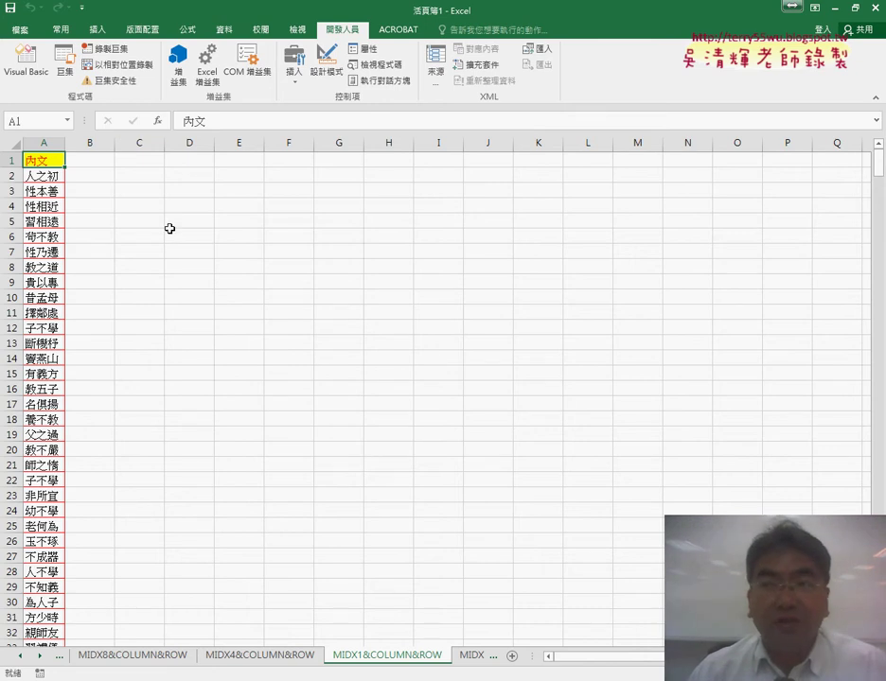
# Step: Choose the 查詢 macro in the Macros list and open it for editing
pyautogui.click(64, 61)
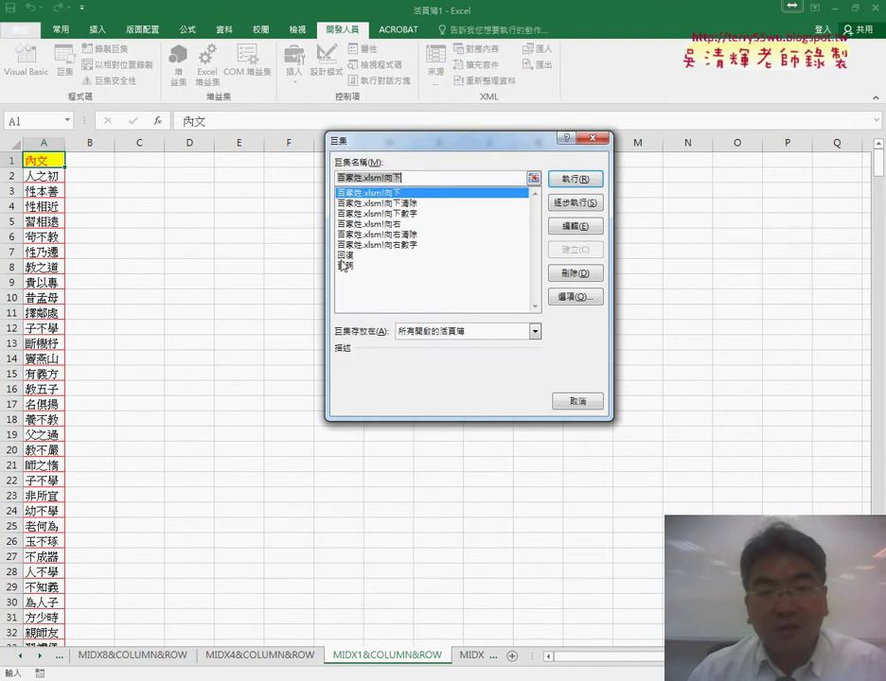
pyautogui.click(348, 266)
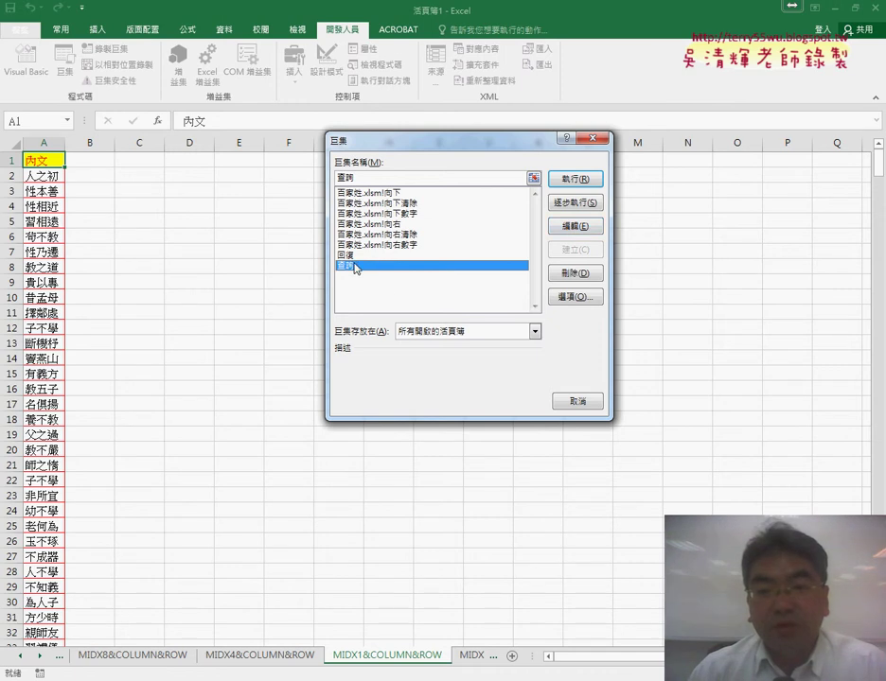
pyautogui.click(558, 229)
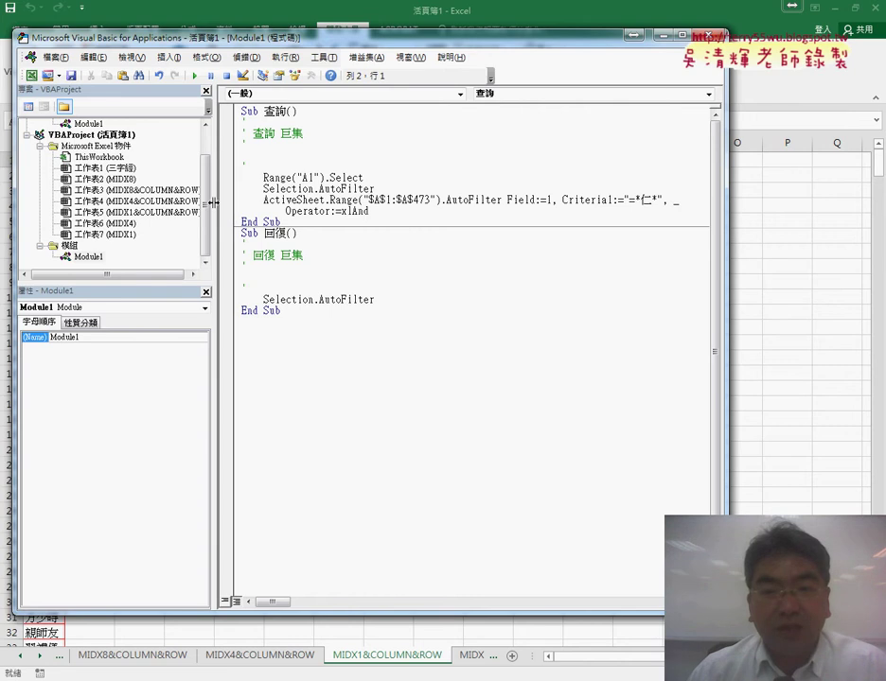
# Step: Delete the comment lines under Sub 查詢() and indent the empty first line
pyautogui.moveTo(214, 202); pyautogui.dragTo(152, 201)
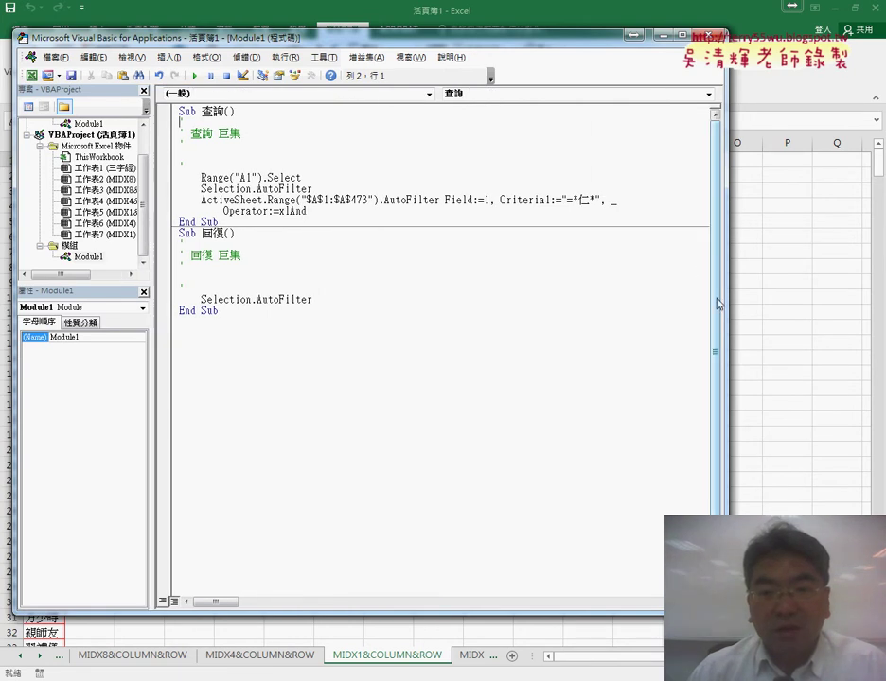
pyautogui.doubleClick(587, 201)
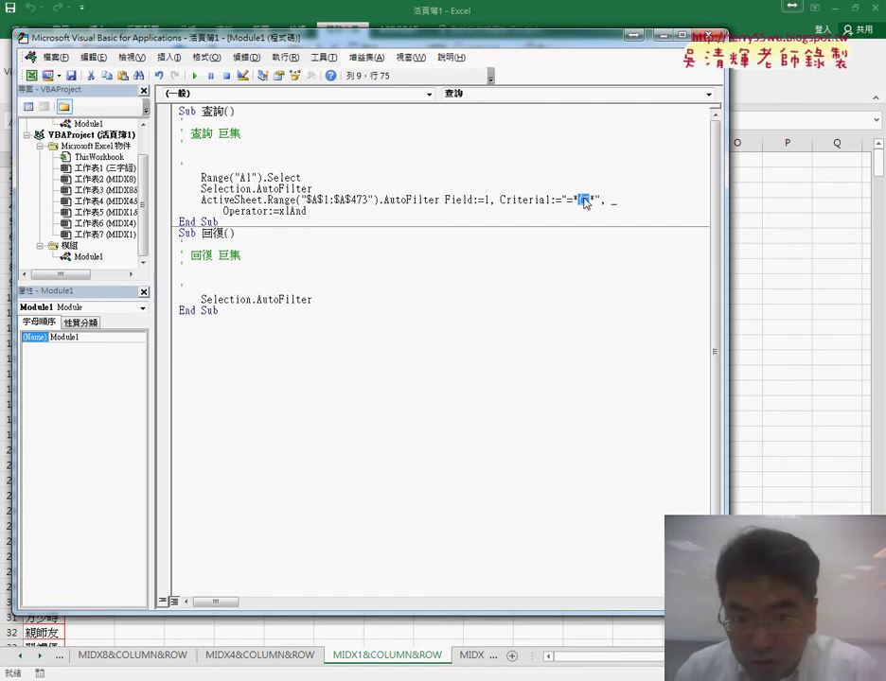
pyautogui.moveTo(181, 167)
pyautogui.mouseDown()
pyautogui.moveTo(185, 134)
pyautogui.moveTo(193, 133)
pyautogui.mouseUp()
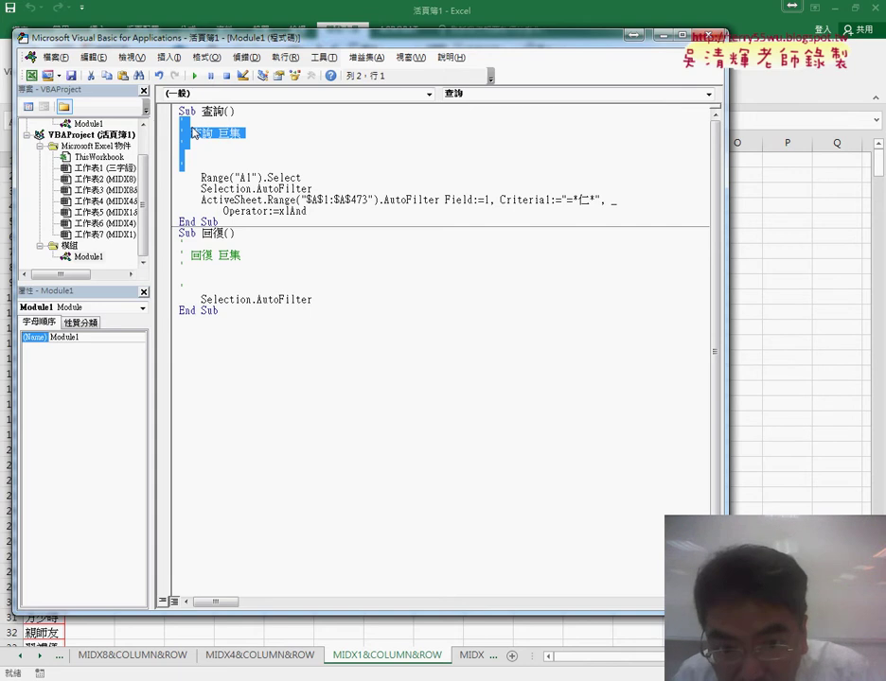
pyautogui.press('Delete')
pyautogui.press('Tab')
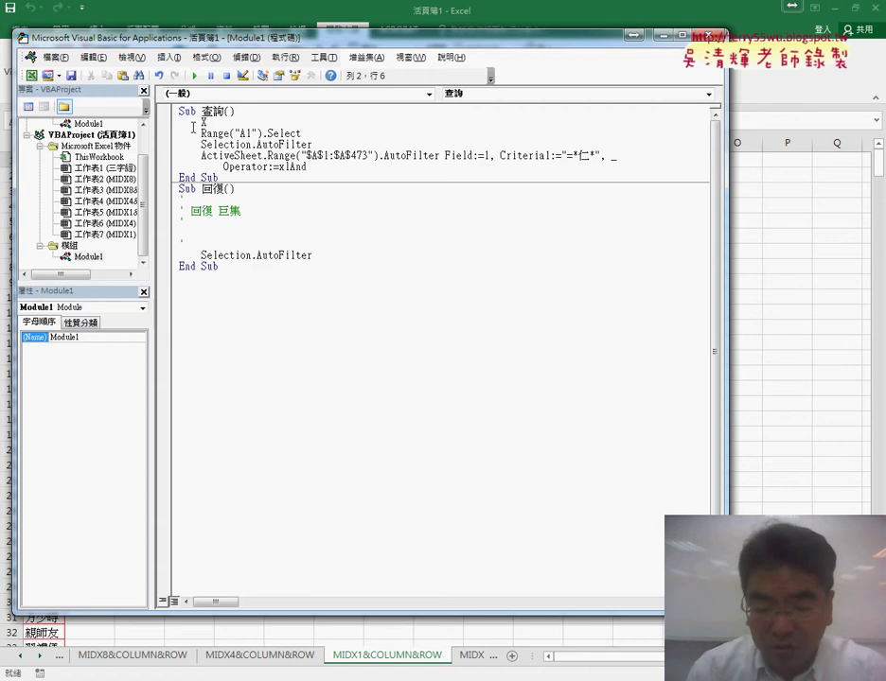
# Step: Add X = InputBox("請輸入關鍵字：") as the first line of the 查詢 macro
pyautogui.press('Down')
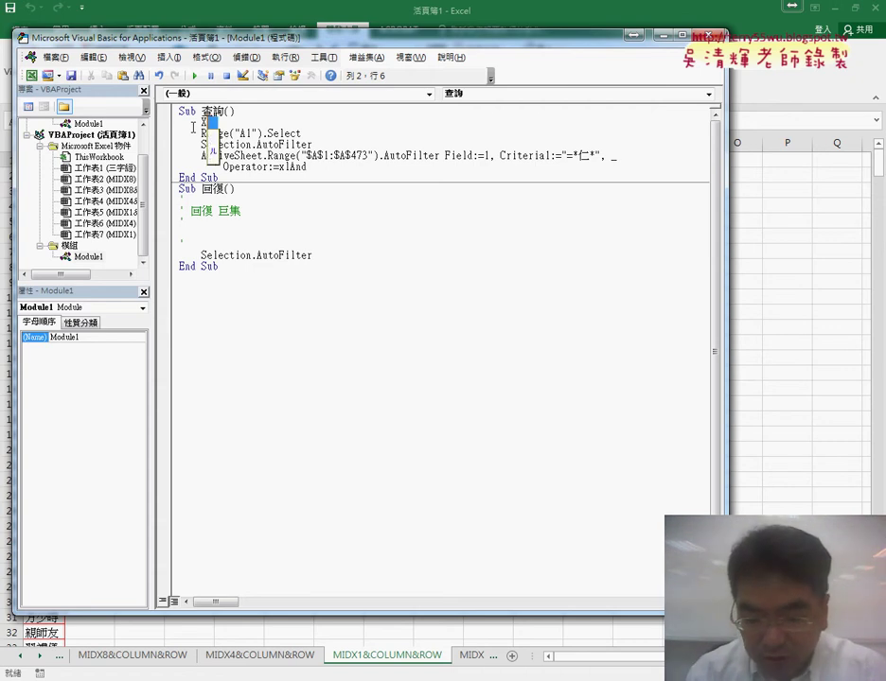
pyautogui.press('Return')
pyautogui.write('=')
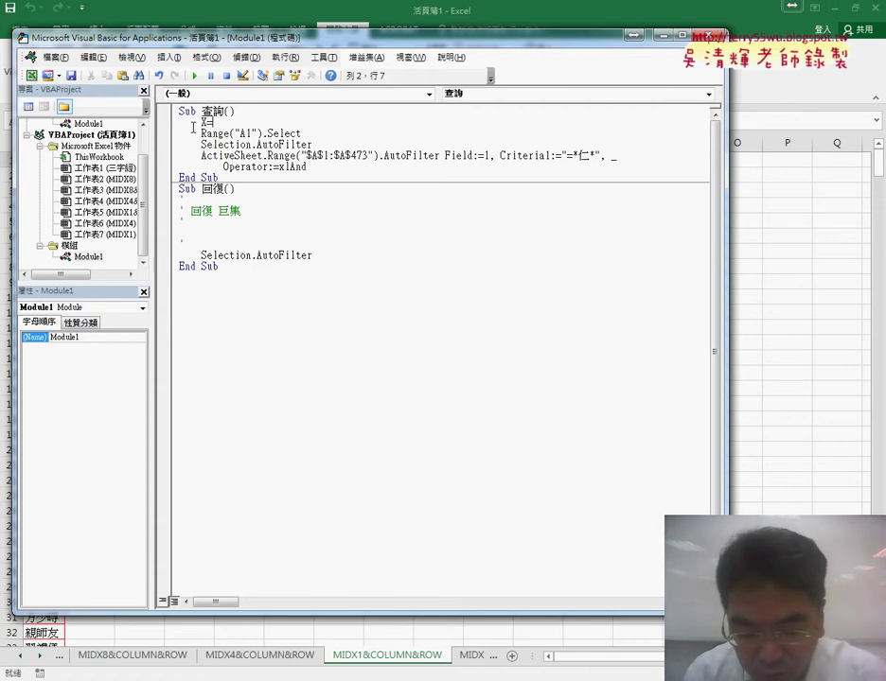
pyautogui.write('input')
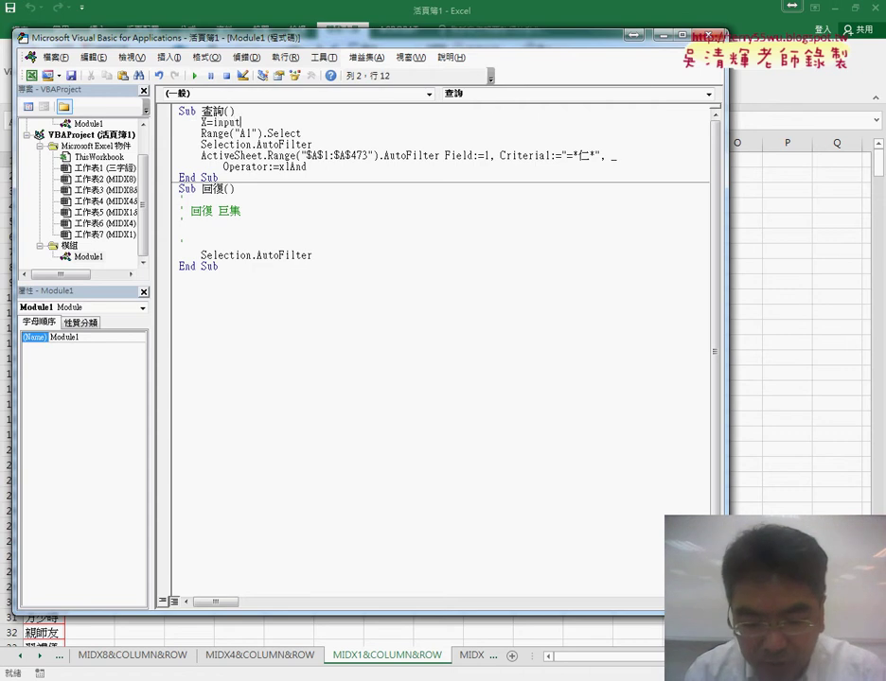
pyautogui.write('box')
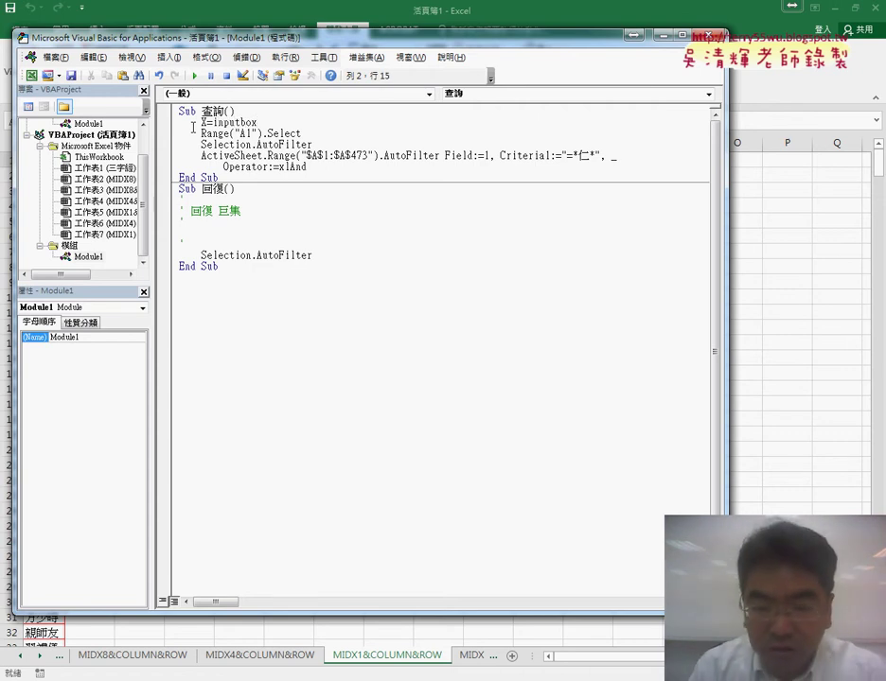
pyautogui.write('(')
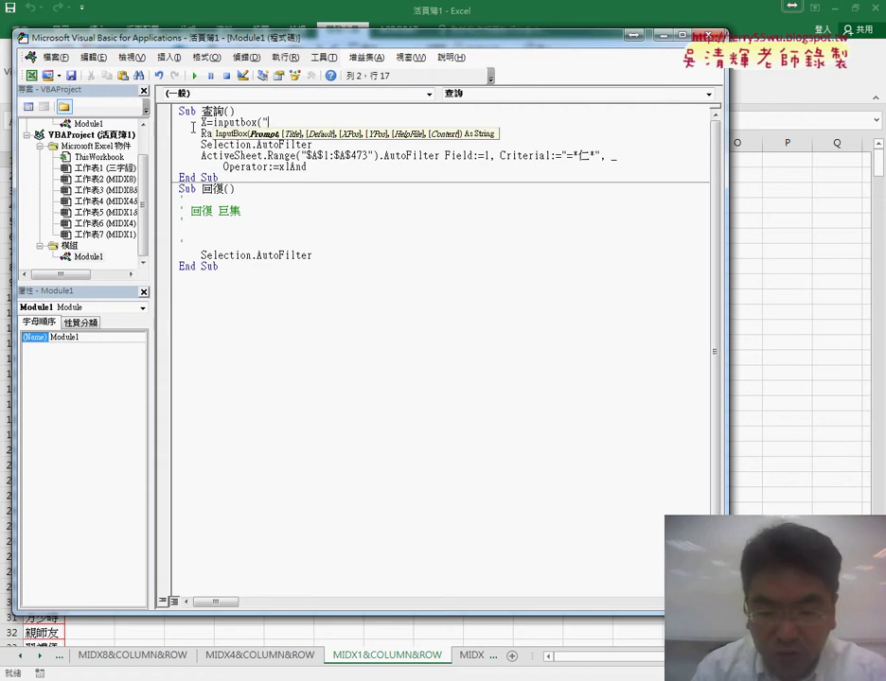
pyautogui.write('請')
pyautogui.write('書入')
pyautogui.write('關鍵字')
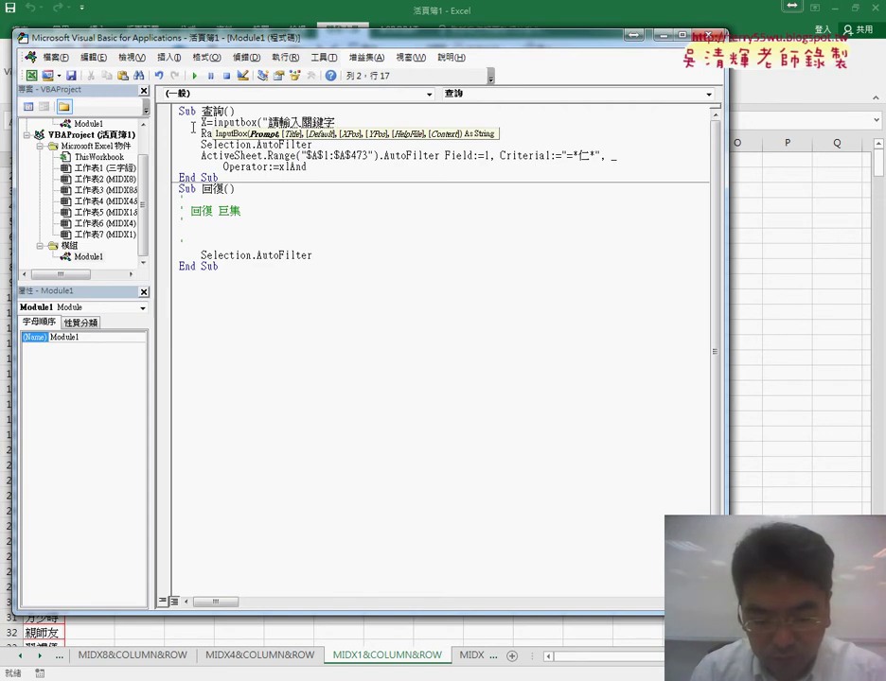
pyautogui.write('：')
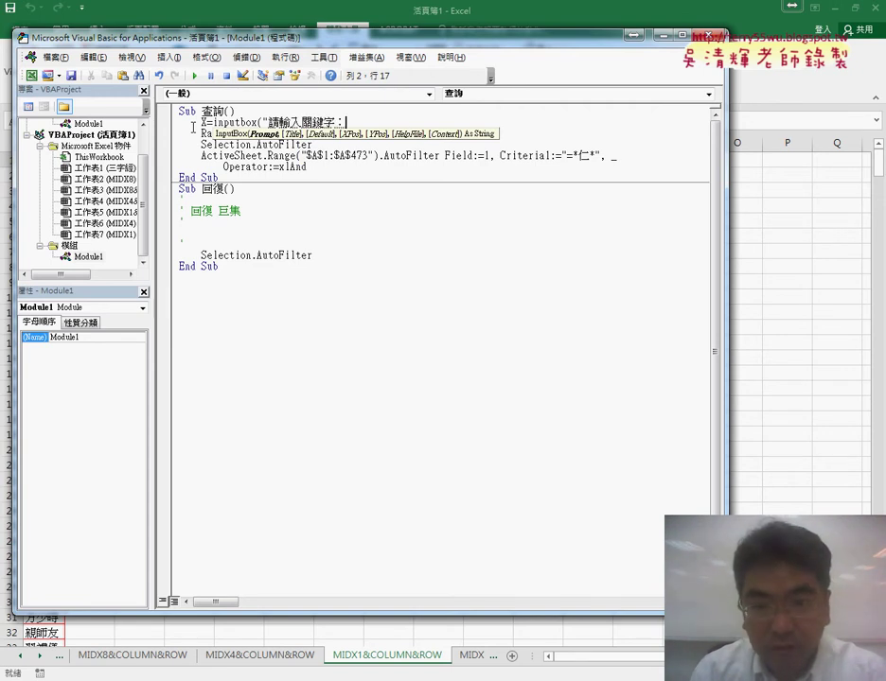
pyautogui.write('")')
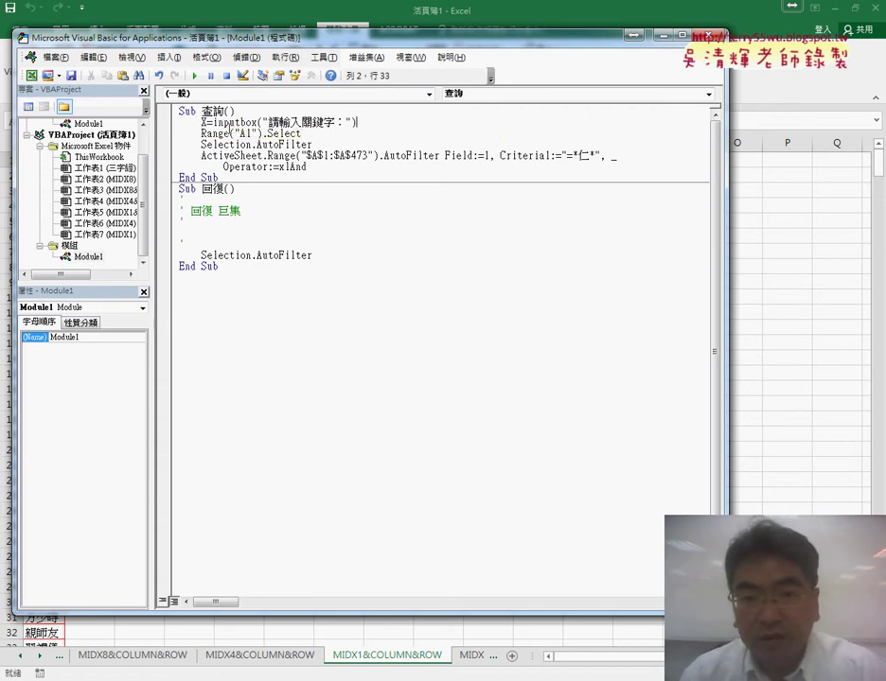
pyautogui.doubleClick(349, 121)
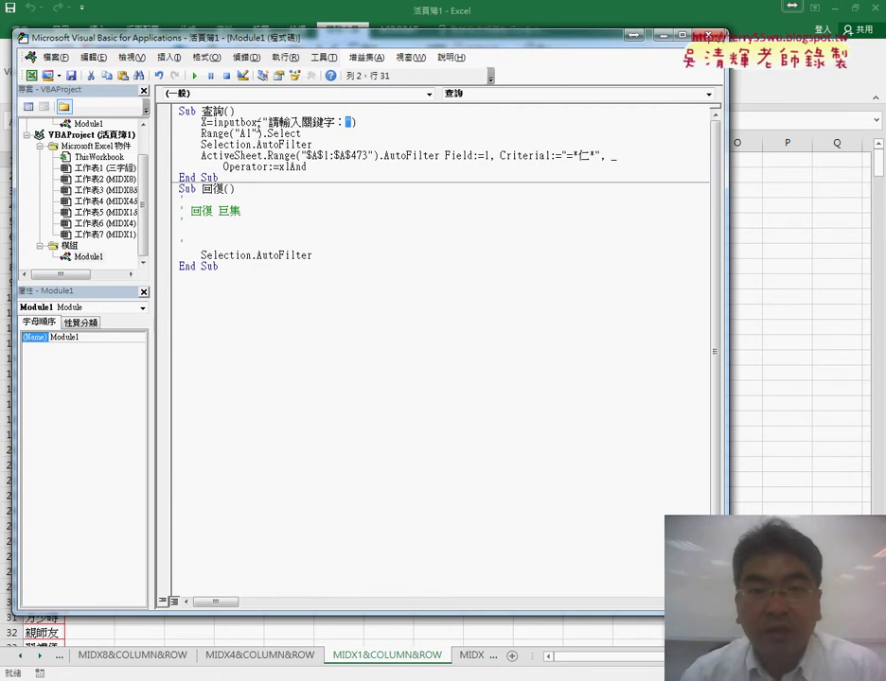
pyautogui.click(256, 154)
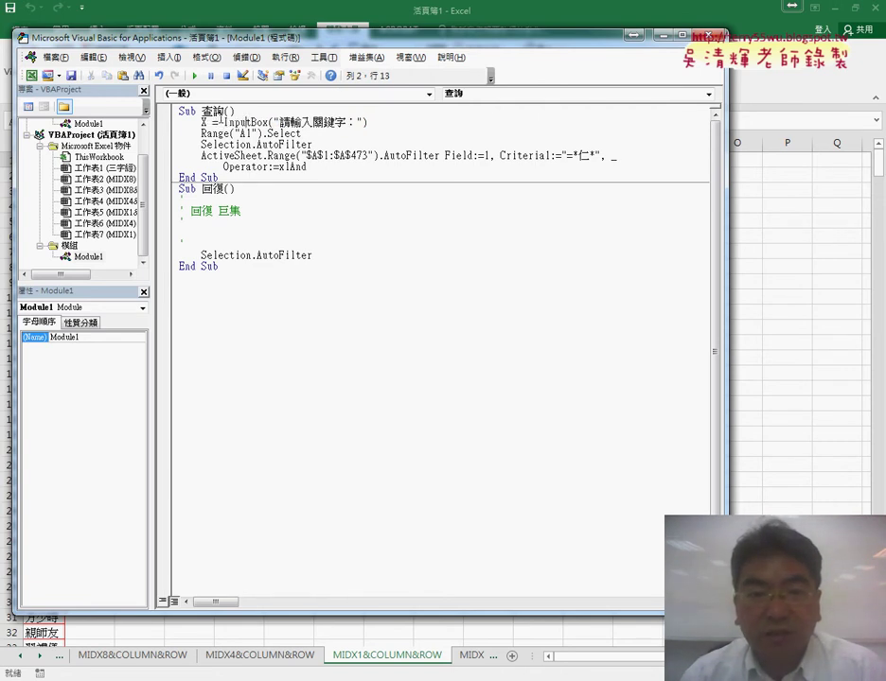
# Step: Test-run 查詢, dismiss the 請輸入關鍵字 prompt, and highlight the new InputBox line
pyautogui.click(194, 74)
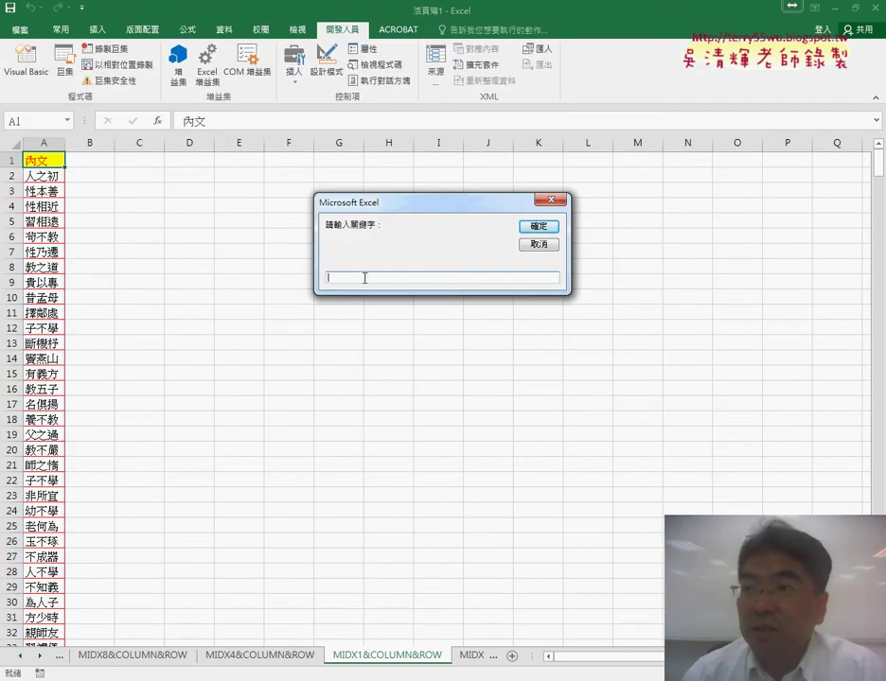
pyautogui.click(536, 245)
pyautogui.moveTo(331, 52); pyautogui.dragTo(418, 53)
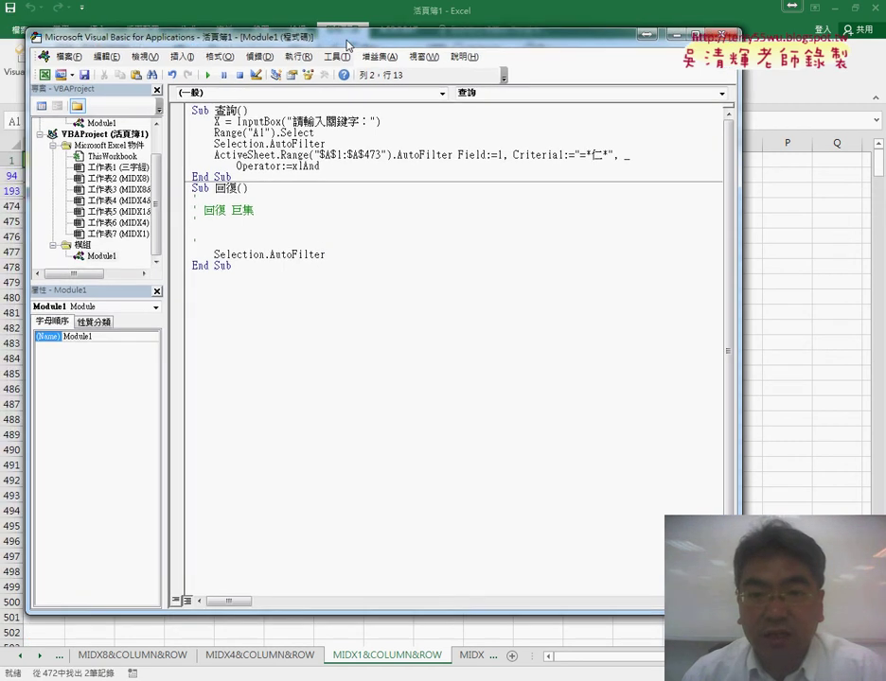
pyautogui.moveTo(287, 134); pyautogui.dragTo(461, 134)
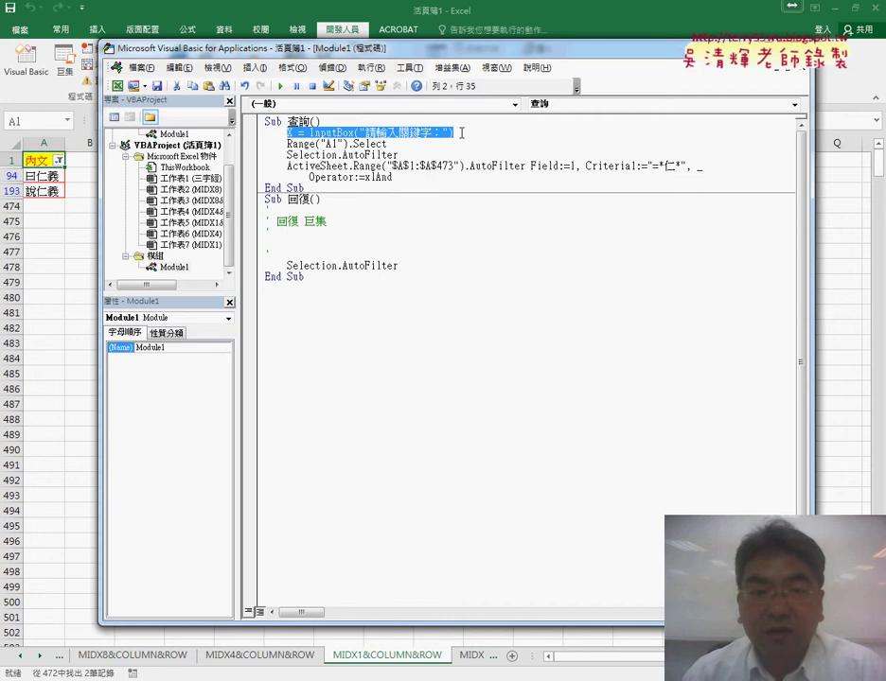
# Step: Run 回復 to restore all rows, then highlight X and the fixed 仁 criterion in 查詢
pyautogui.click(271, 232)
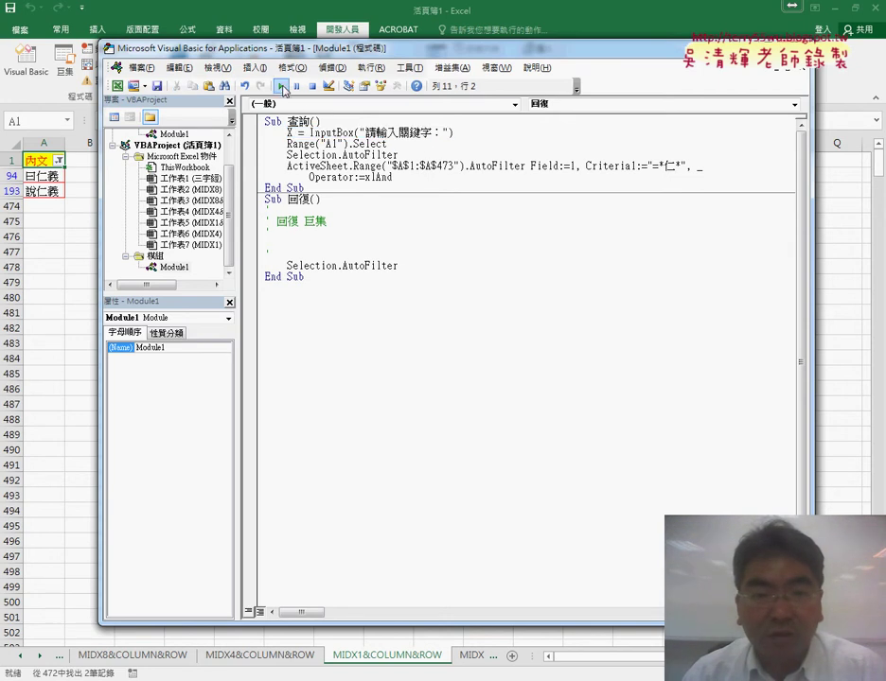
pyautogui.click(280, 85)
pyautogui.click(358, 144)
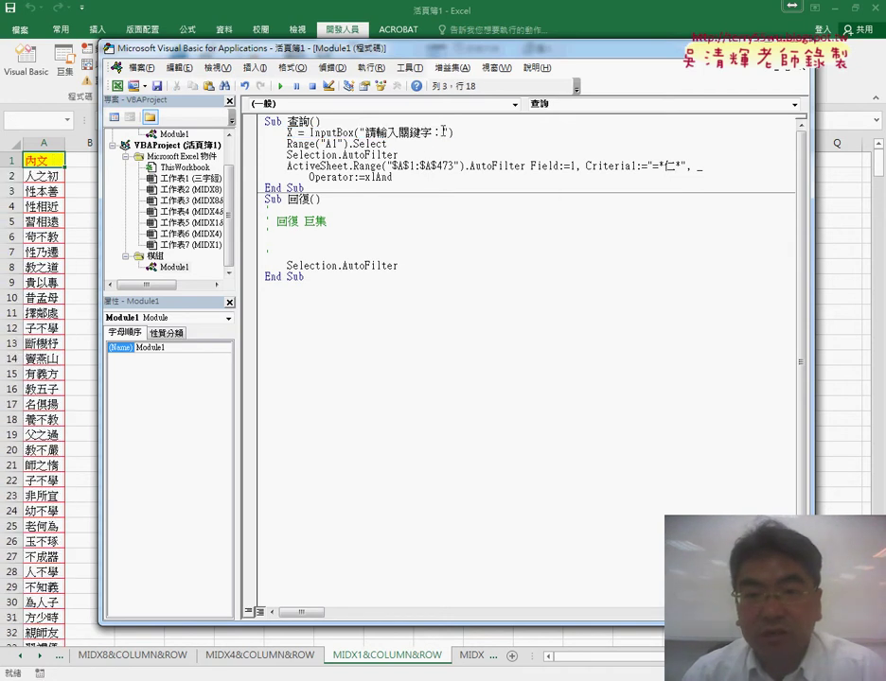
pyautogui.doubleClick(289, 134)
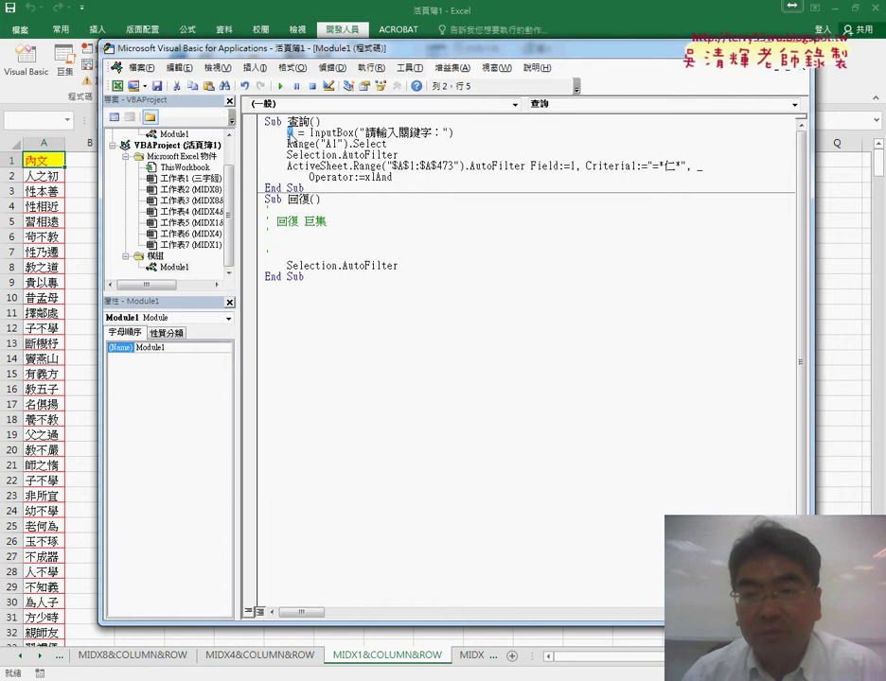
pyautogui.doubleClick(672, 166)
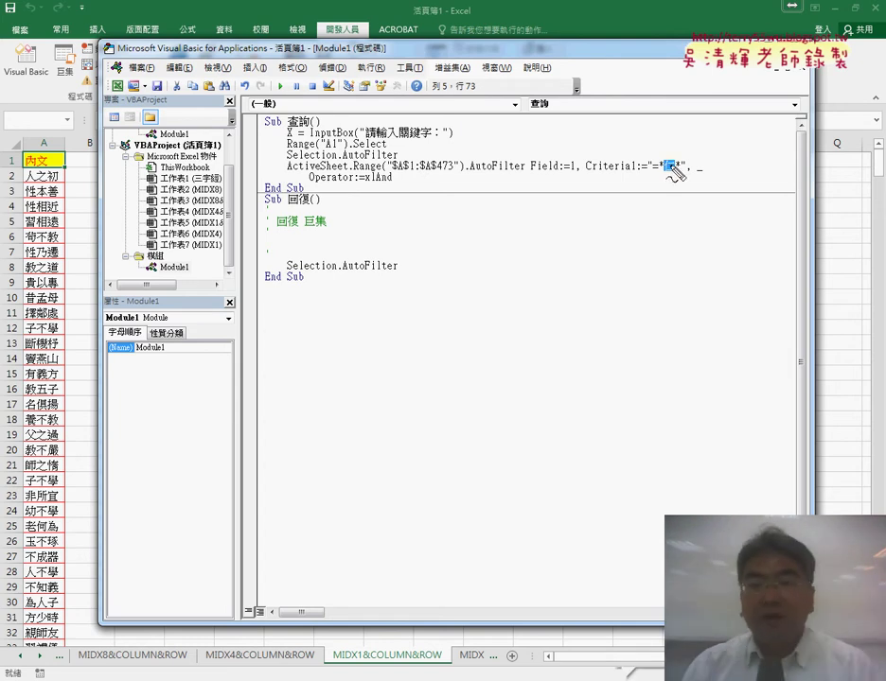
pyautogui.moveTo(363, 84)
pyautogui.mouseDown()
pyautogui.moveTo(293, 148)
pyautogui.moveTo(673, 113)
pyautogui.moveTo(674, 151)
pyautogui.moveTo(661, 176)
pyautogui.mouseUp()
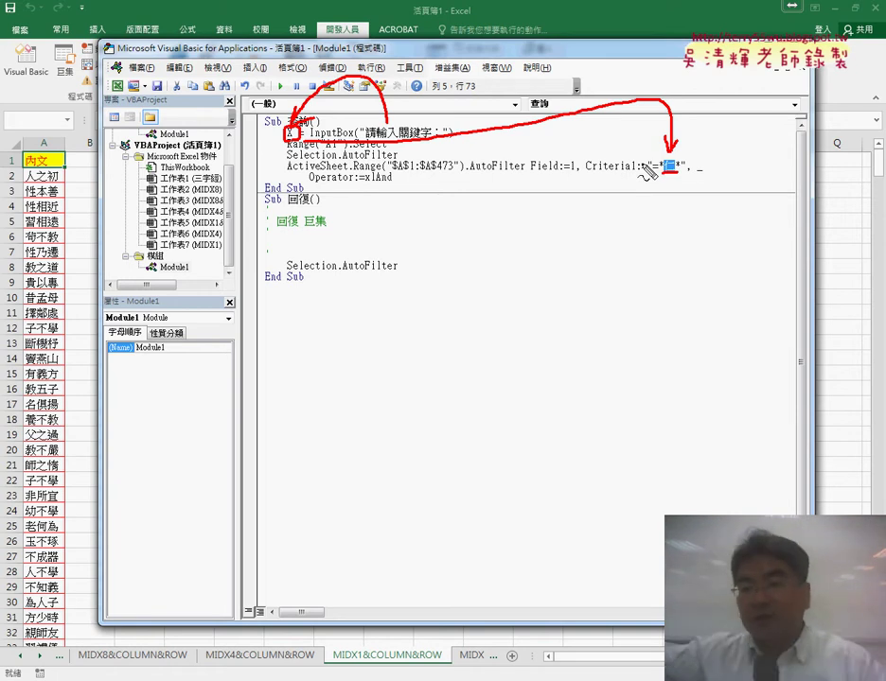
pyautogui.press('Escape')
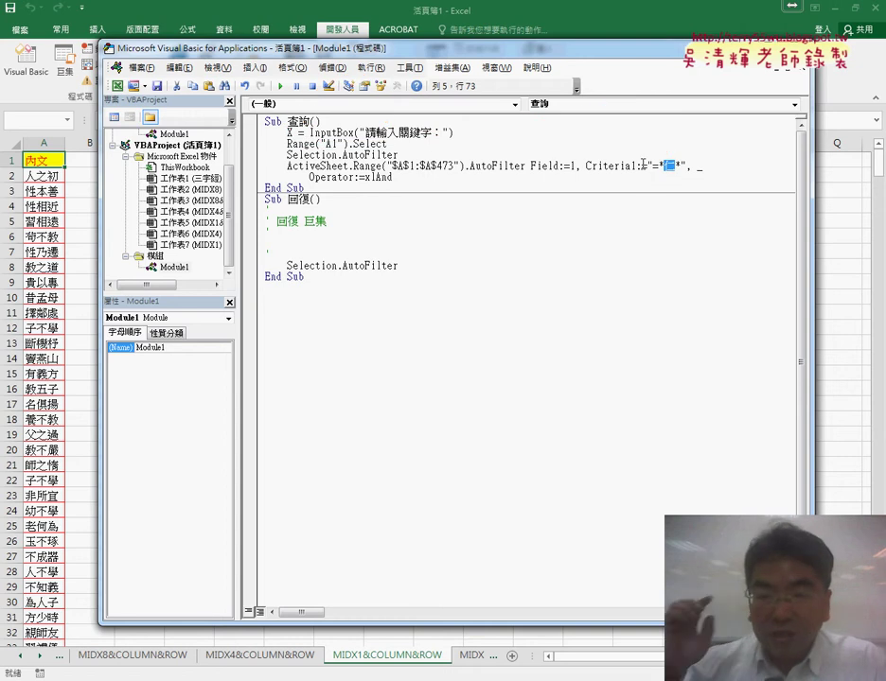
# Step: Replace 仁 in Criteria1 with " & X & " so it reads "=*" & X & "*"
pyautogui.click(739, 157)
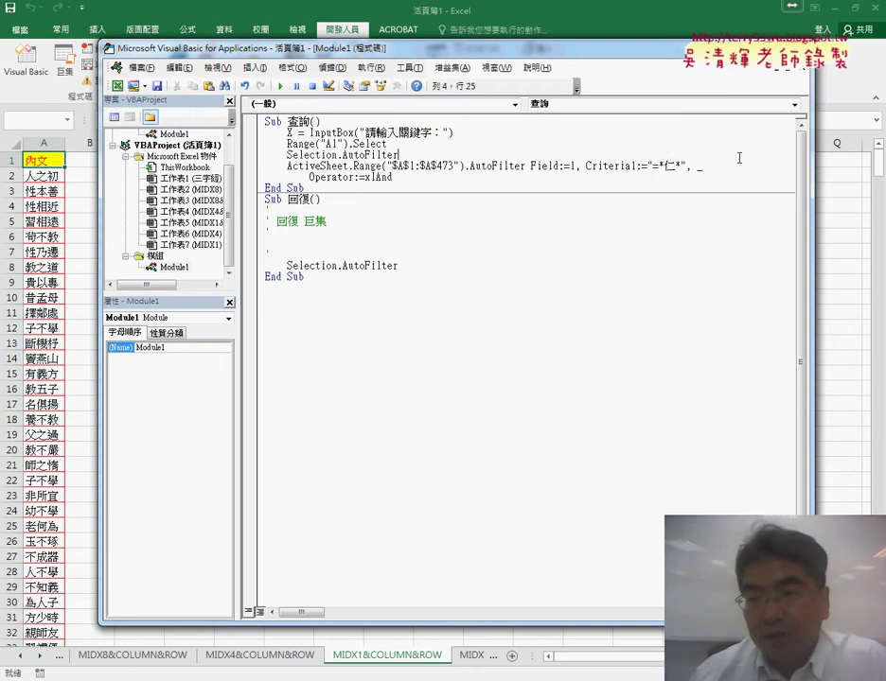
pyautogui.doubleClick(670, 167)
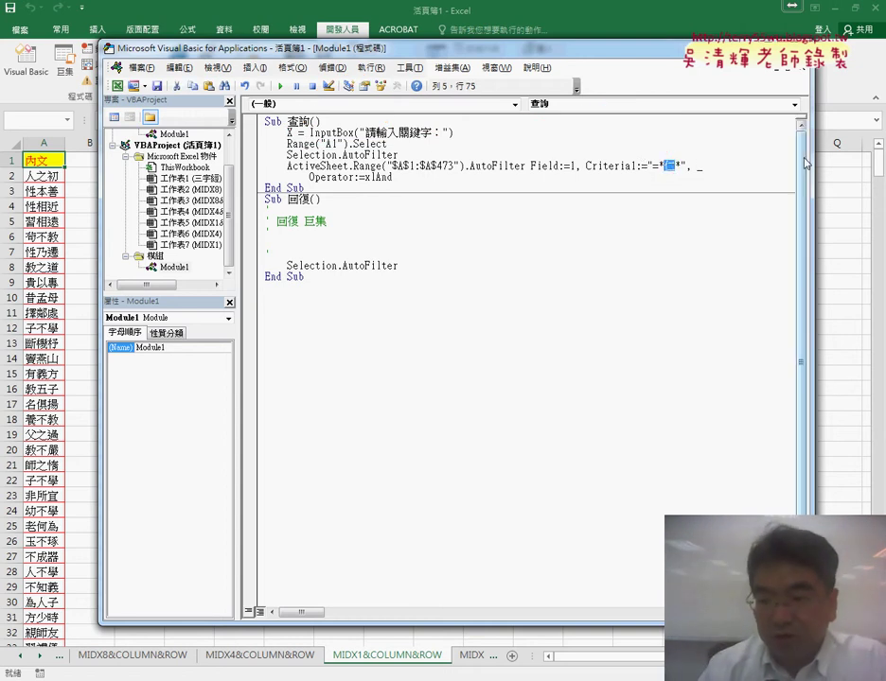
pyautogui.write('""')
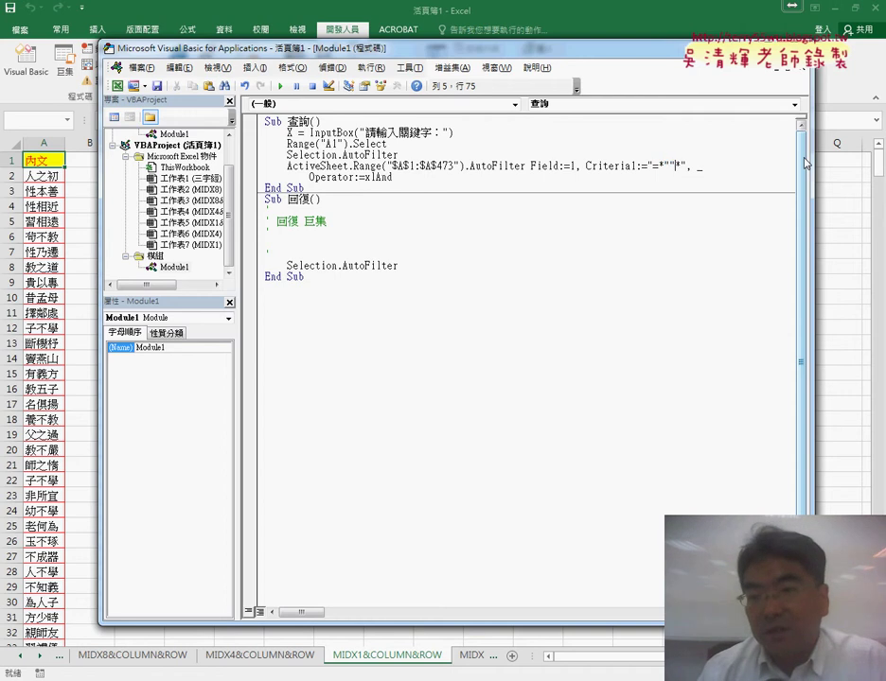
pyautogui.write('&')
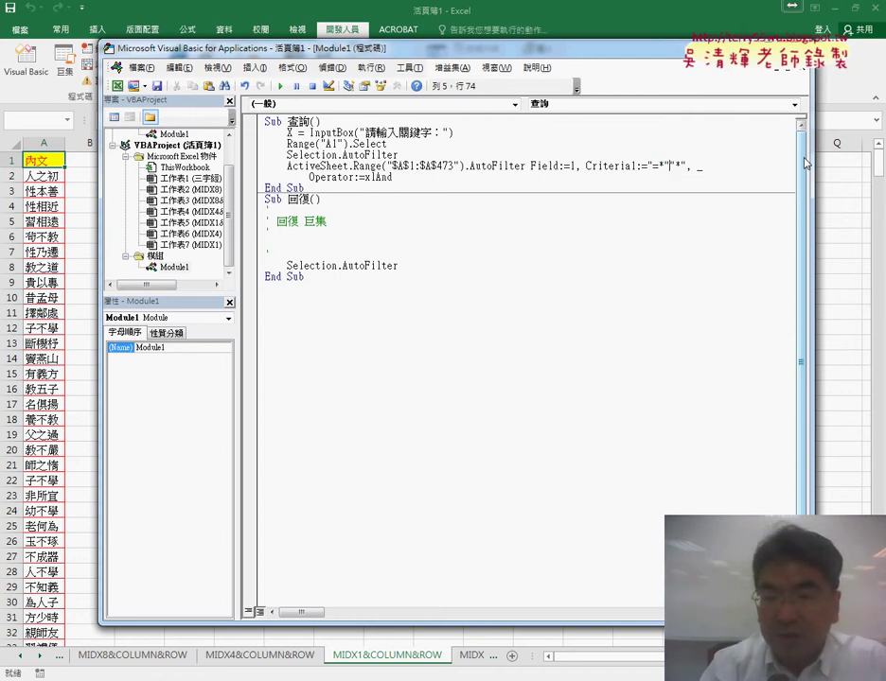
pyautogui.write('&')
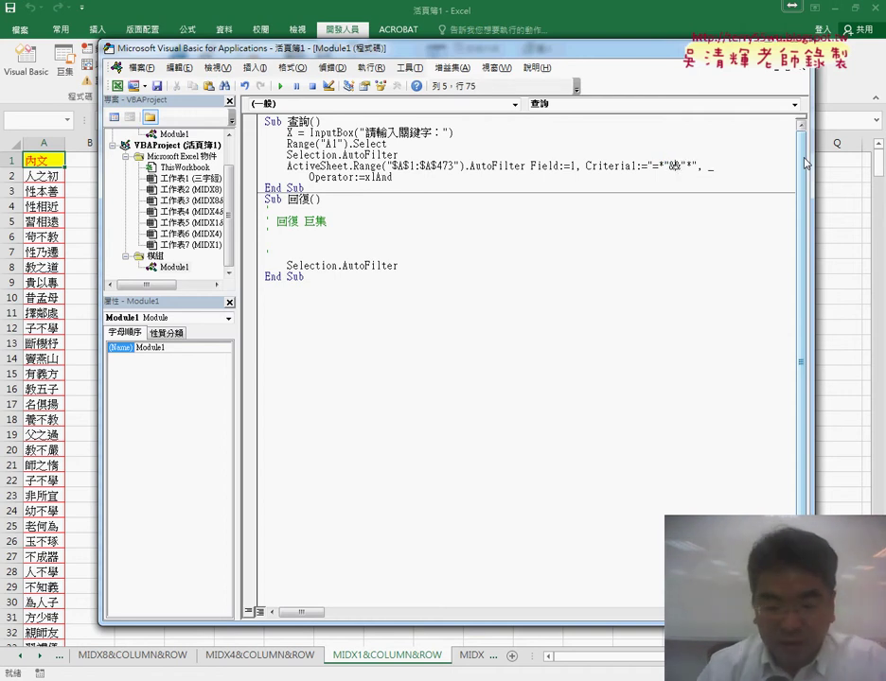
pyautogui.write('X')
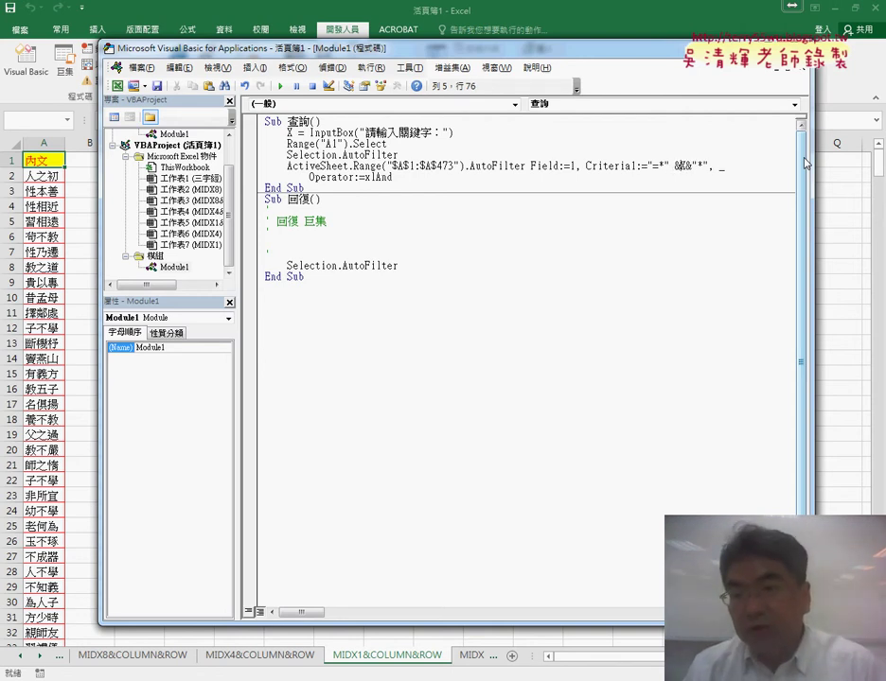
pyautogui.press('Right')
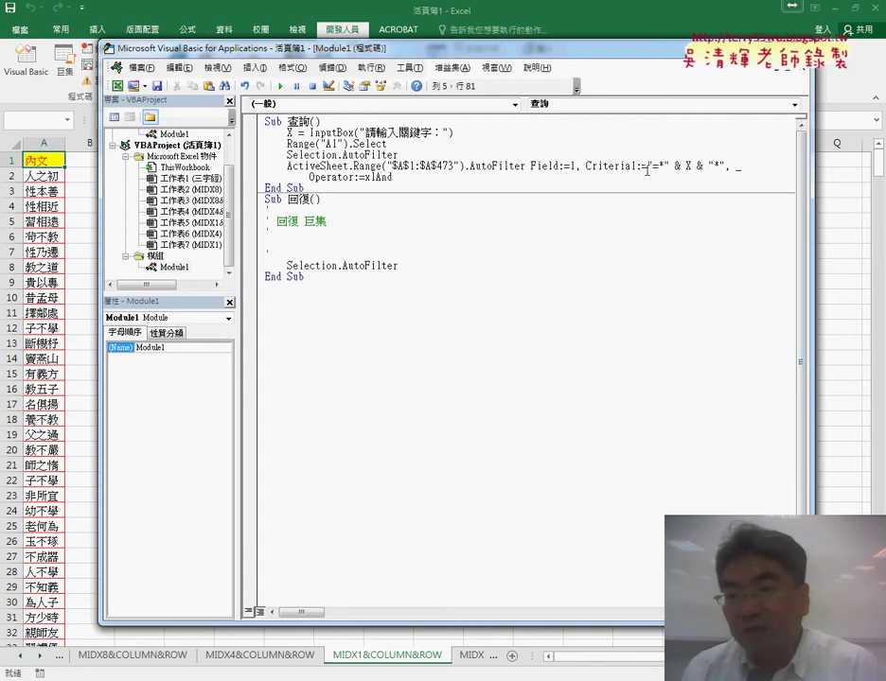
pyautogui.moveTo(653, 166); pyautogui.dragTo(737, 167)
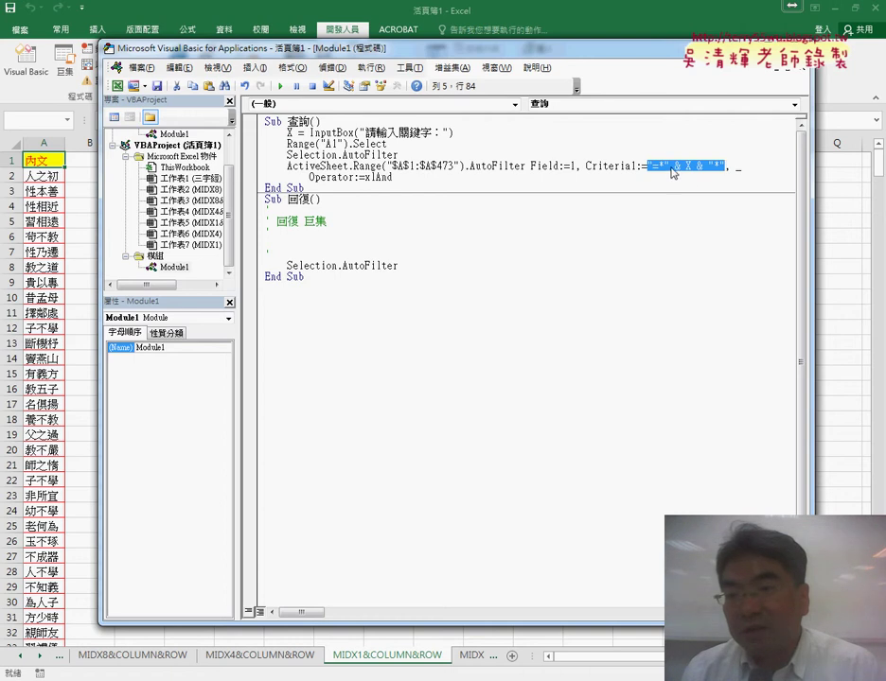
# Step: Highlight the wildcard string, the variable X and both ampersands in the new criterion
pyautogui.click(694, 145)
pyautogui.moveTo(672, 166)
pyautogui.mouseDown()
pyautogui.moveTo(660, 165)
pyautogui.moveTo(726, 166)
pyautogui.mouseUp()
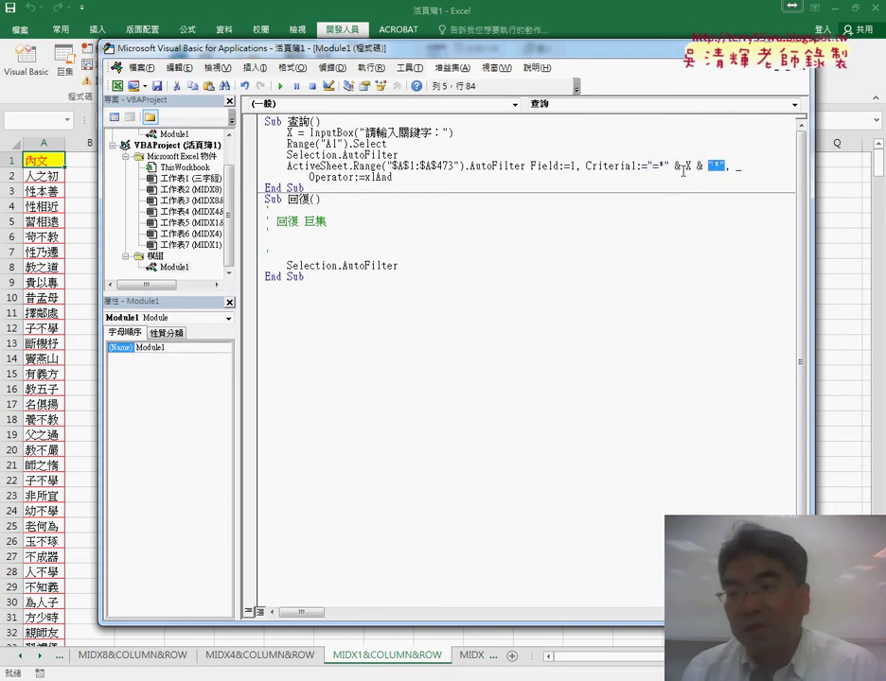
pyautogui.doubleClick(688, 167)
pyautogui.doubleClick(675, 166)
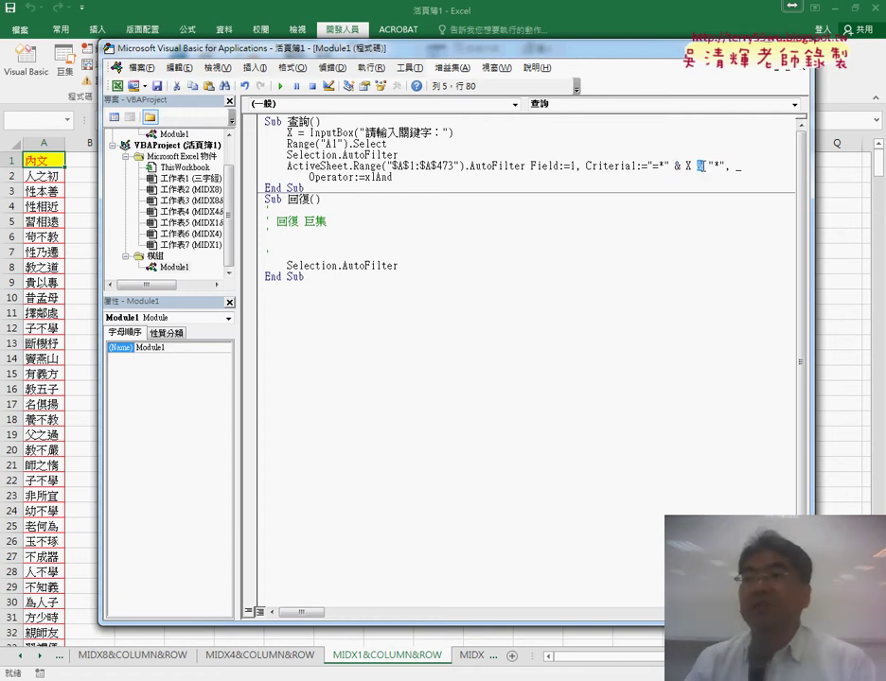
pyautogui.doubleClick(700, 166)
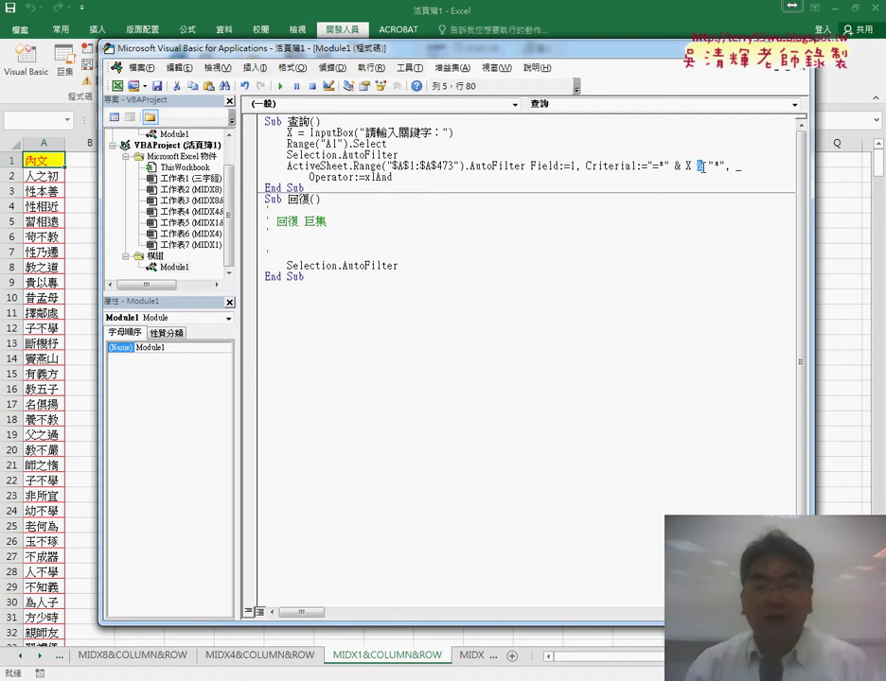
pyautogui.click(675, 223)
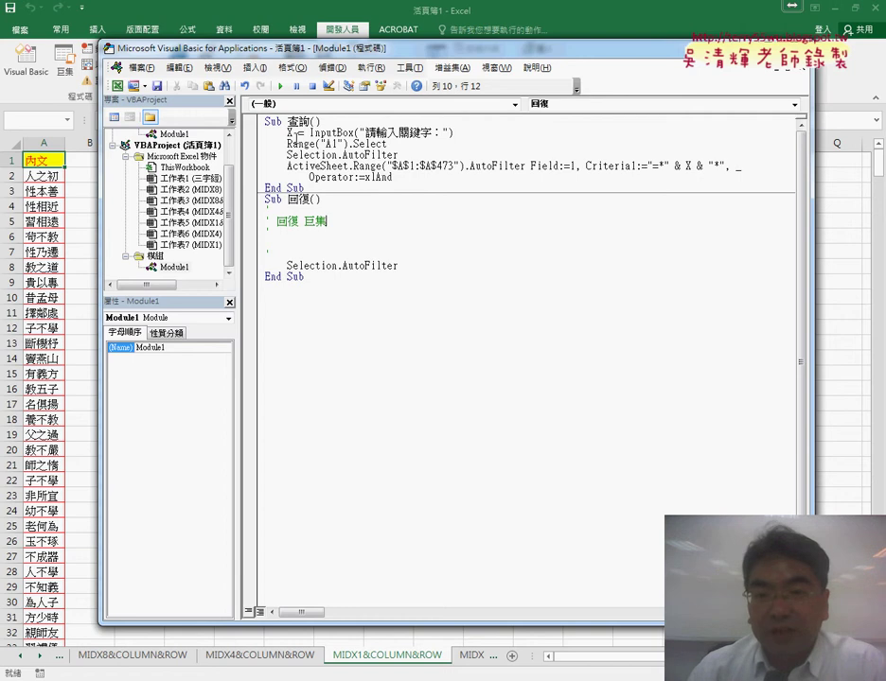
# Step: Highlight the InputBox line and & X & criteria, then delete the comment lines under Sub 回復()
pyautogui.moveTo(288, 132); pyautogui.dragTo(455, 132)
pyautogui.moveTo(664, 165); pyautogui.dragTo(712, 165)
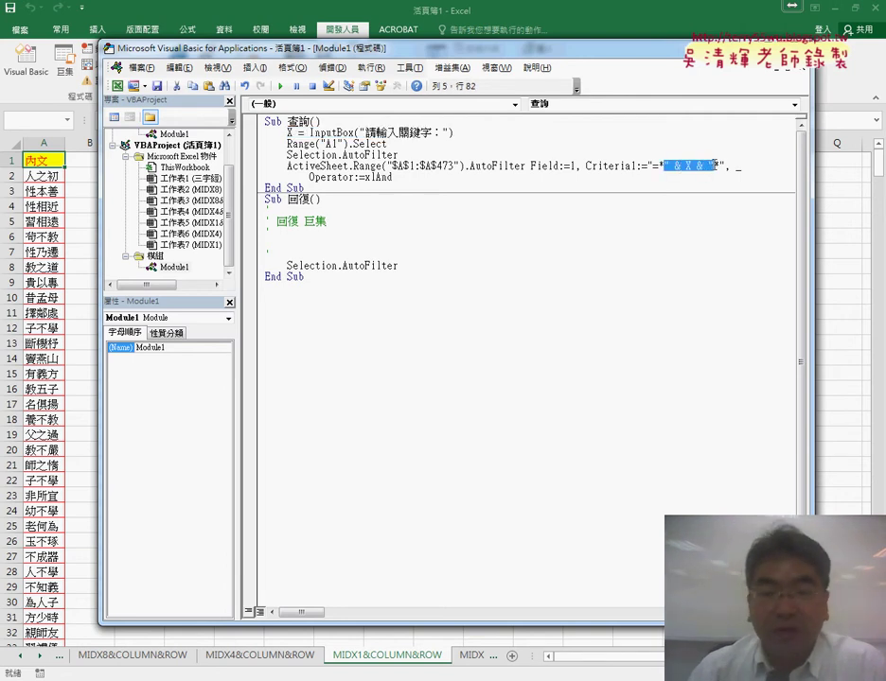
pyautogui.moveTo(267, 262); pyautogui.dragTo(266, 210)
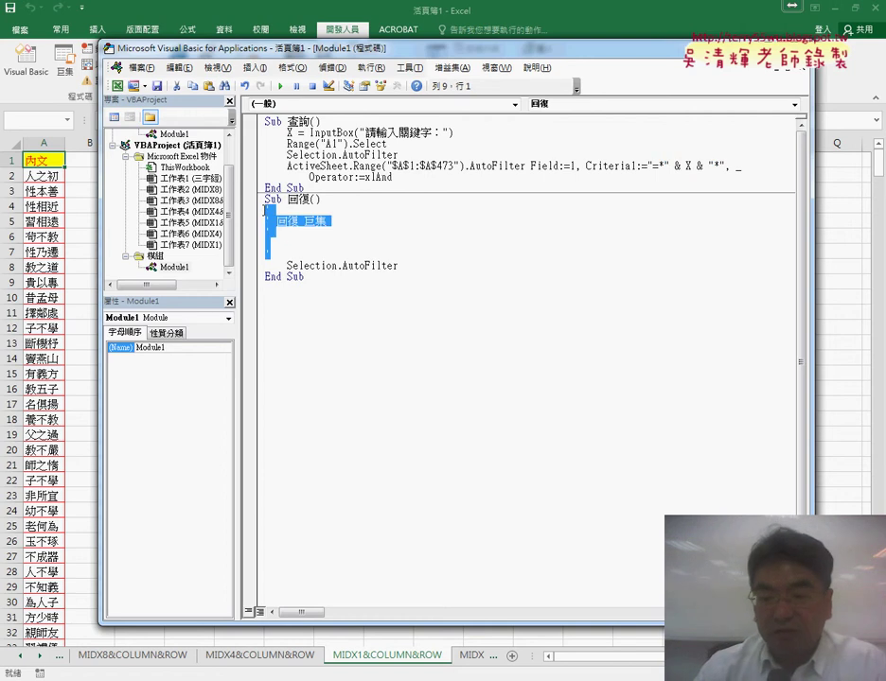
pyautogui.press('Delete')
pyautogui.press('Delete')
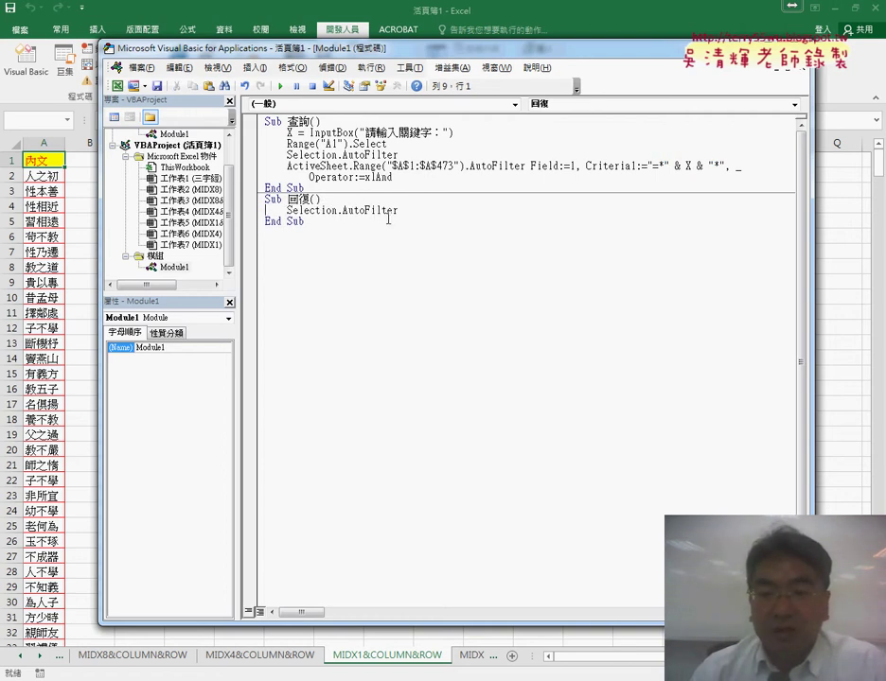
# Step: Draw a form-control button over C2:E3 and assign it the 查詢 macro
pyautogui.moveTo(473, 49); pyautogui.dragTo(513, 271)
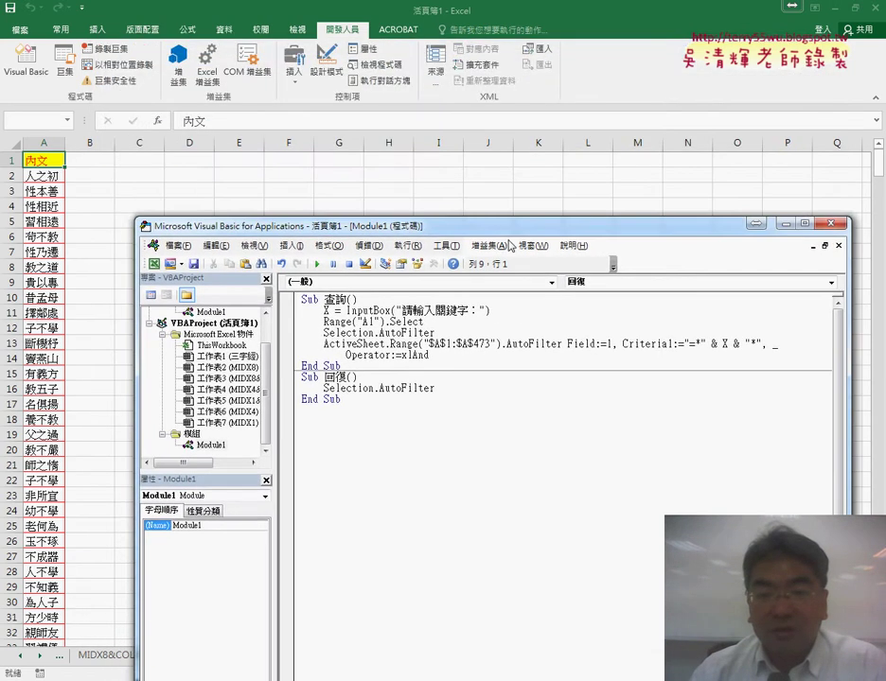
pyautogui.click(168, 194)
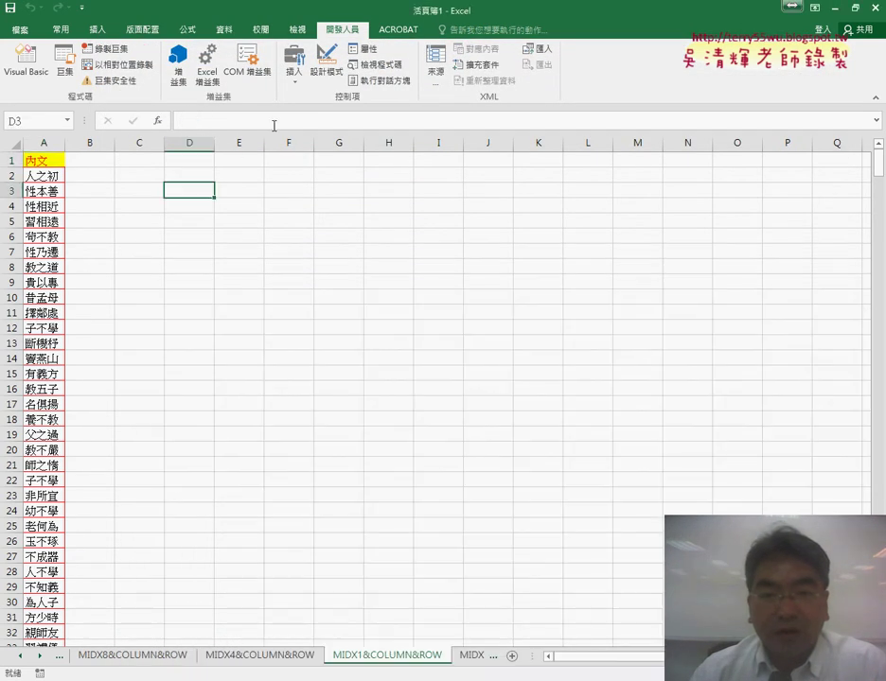
pyautogui.click(295, 68)
pyautogui.click(289, 116)
pyautogui.moveTo(141, 170); pyautogui.dragTo(269, 194)
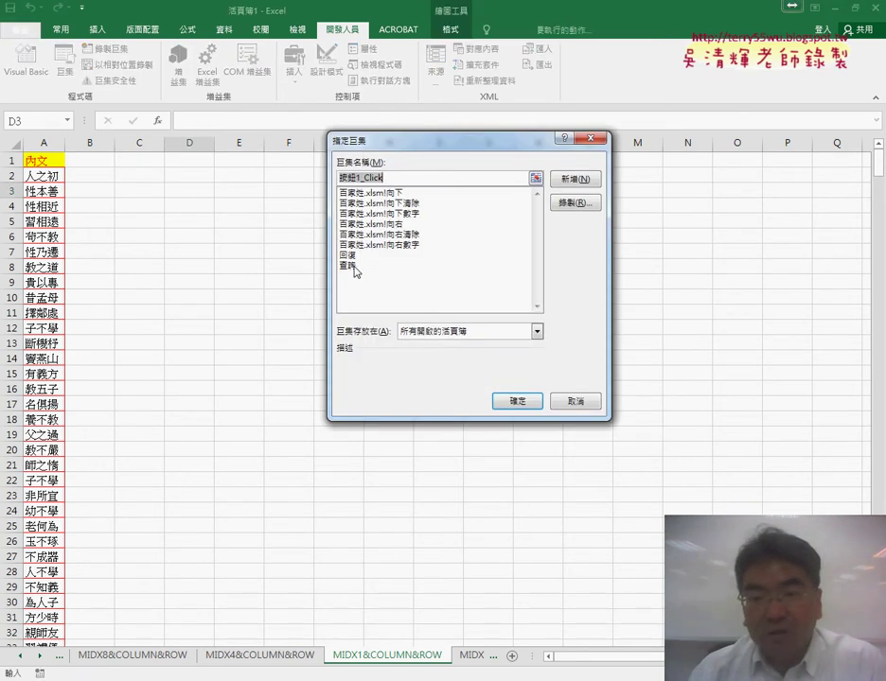
pyautogui.click(365, 267)
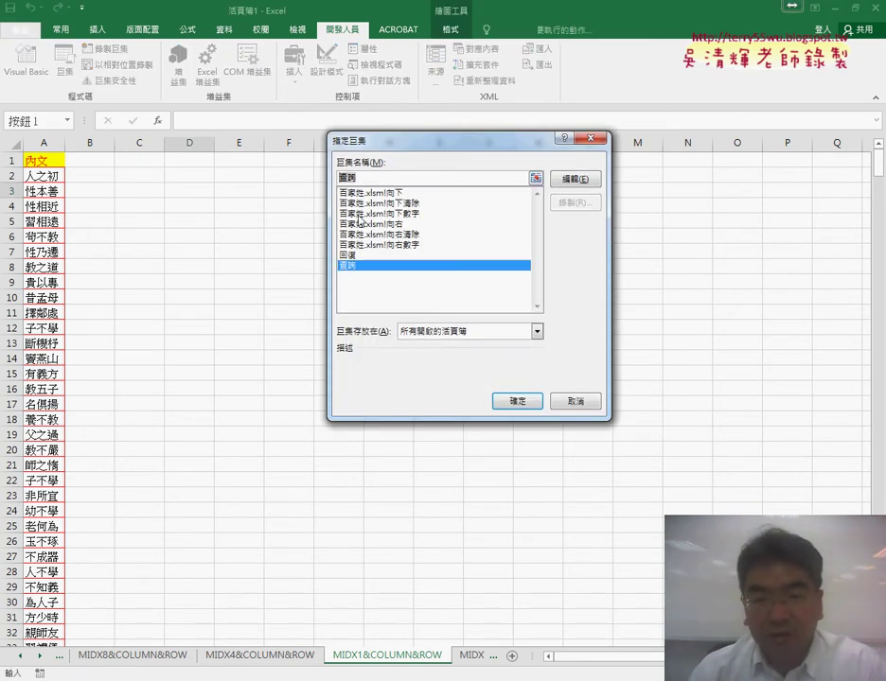
pyautogui.click(518, 401)
# Step: Change the button's caption to 查詢 and copy the button
pyautogui.press('Delete')
pyautogui.press('Delete')
pyautogui.press('Delete')
pyautogui.press('Delete')
pyautogui.write('查詢')
pyautogui.click(300, 231)
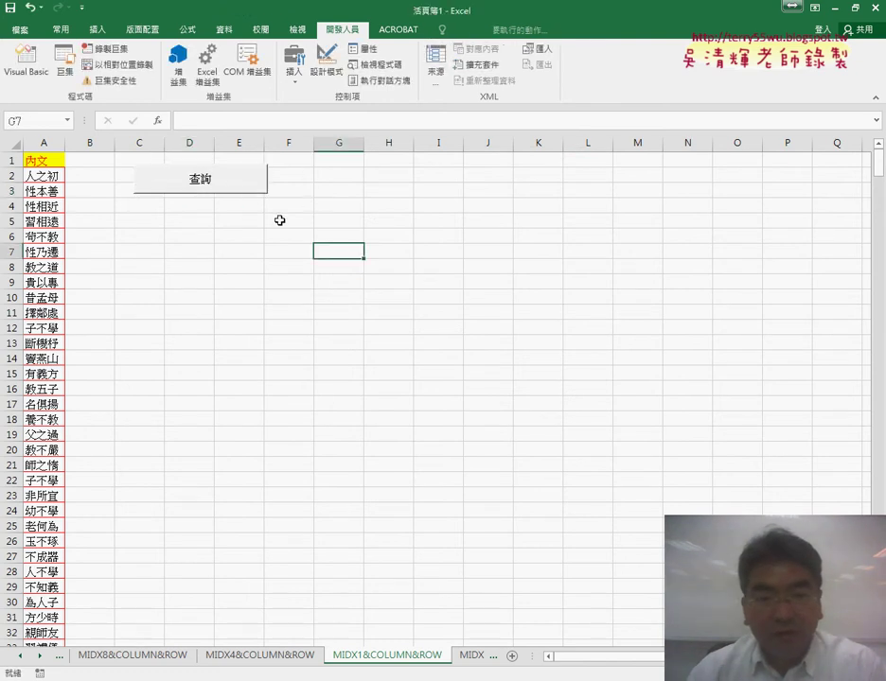
pyautogui.rightClick(240, 189)
pyautogui.click(261, 213)
# Step: Paste a duplicate button and assign it the 回復 macro
pyautogui.hotkey('ctrl', 'v')
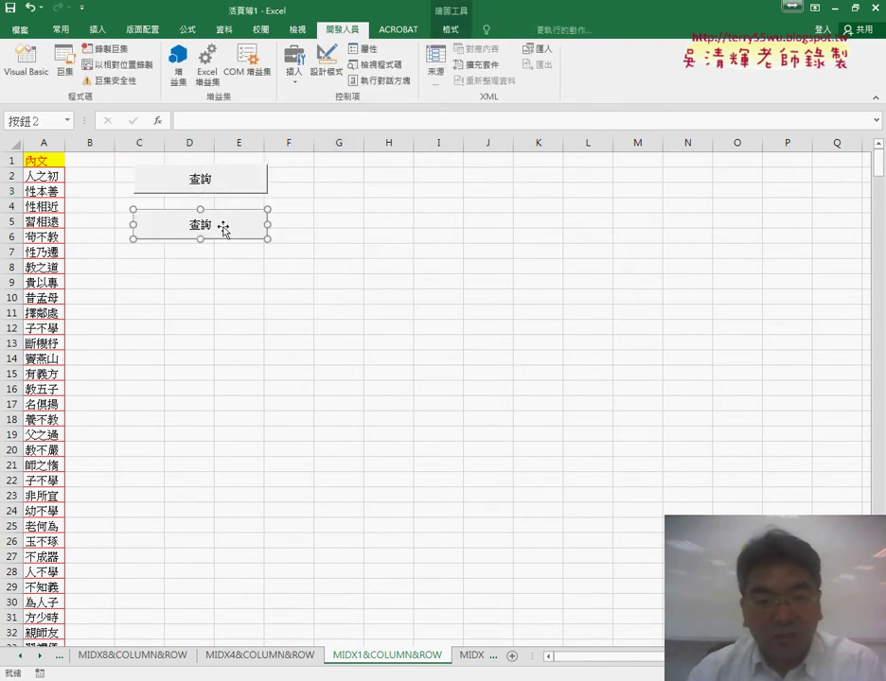
pyautogui.rightClick(228, 223)
pyautogui.click(275, 336)
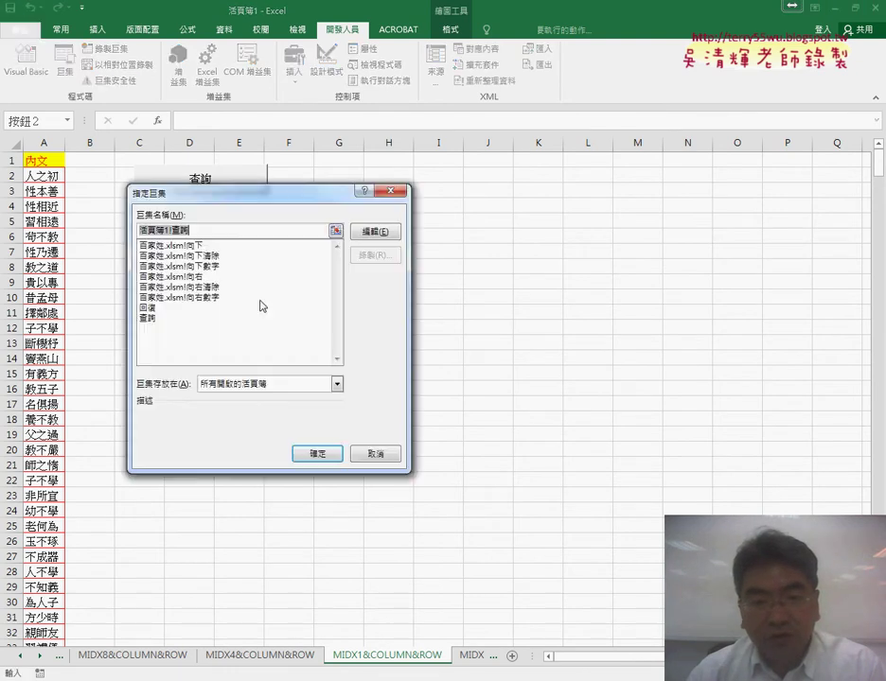
pyautogui.click(154, 309)
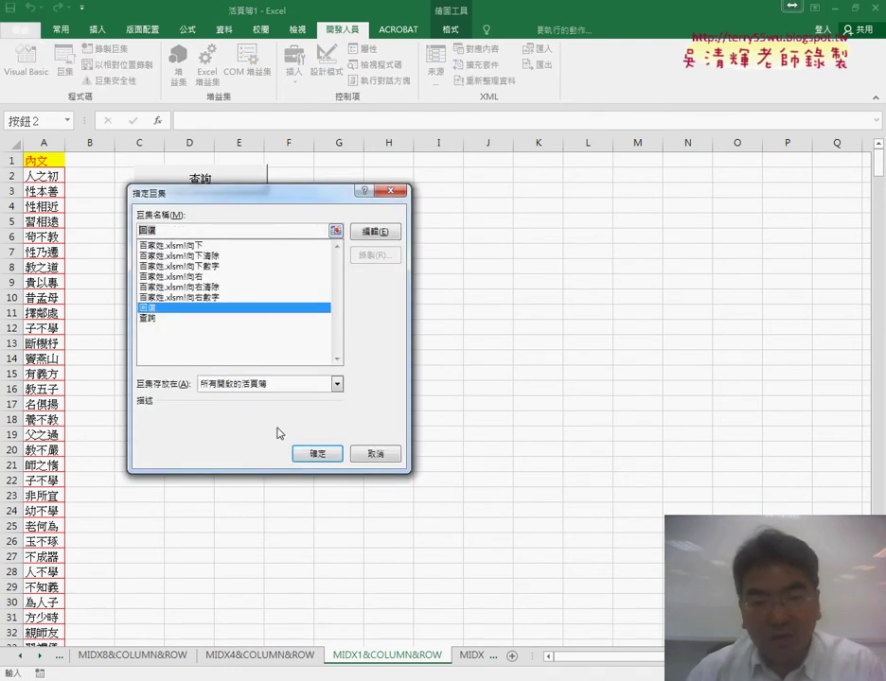
pyautogui.doubleClick(270, 308)
# Step: Relabel the duplicate 回復, then run 查詢 to bring up the keyword prompt
pyautogui.click(231, 231)
pyautogui.press('BackSpace')
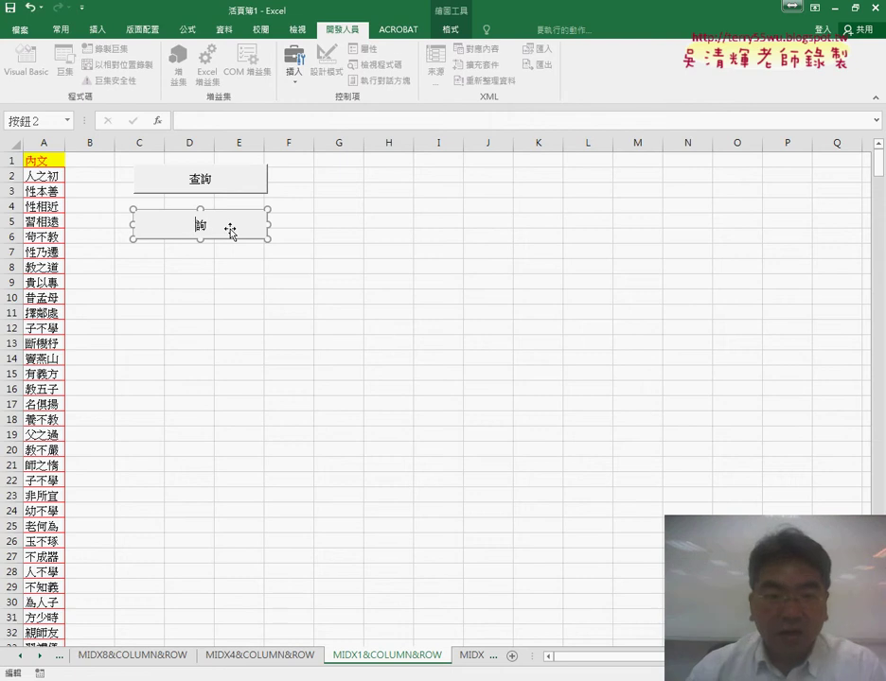
pyautogui.press('BackSpace')
pyautogui.write('回復')
pyautogui.click(338, 296)
pyautogui.click(222, 173)
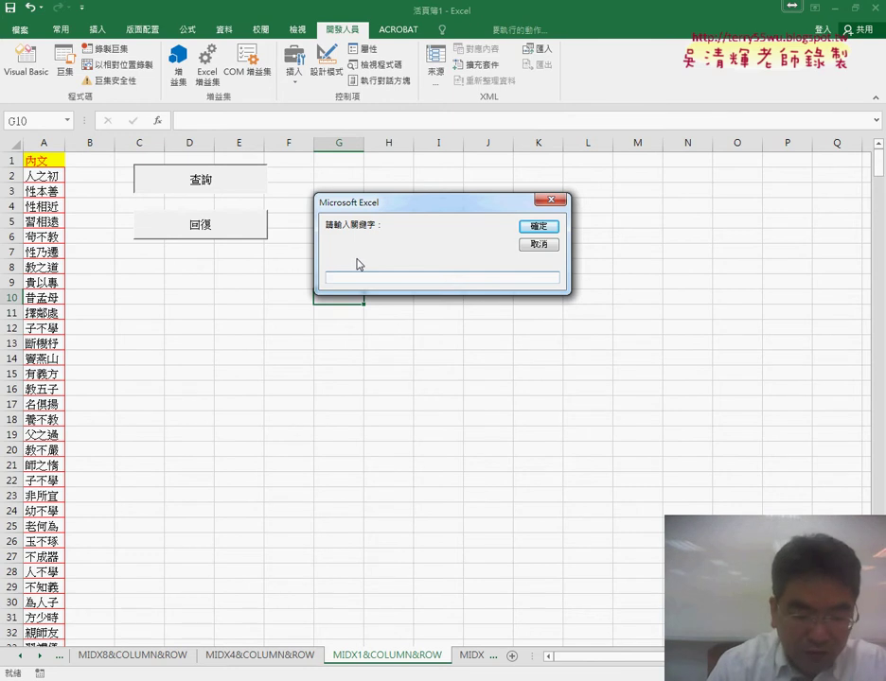
# Step: Enter 父 as the keyword to filter column A to 5 of 472 records
pyautogui.write('負')
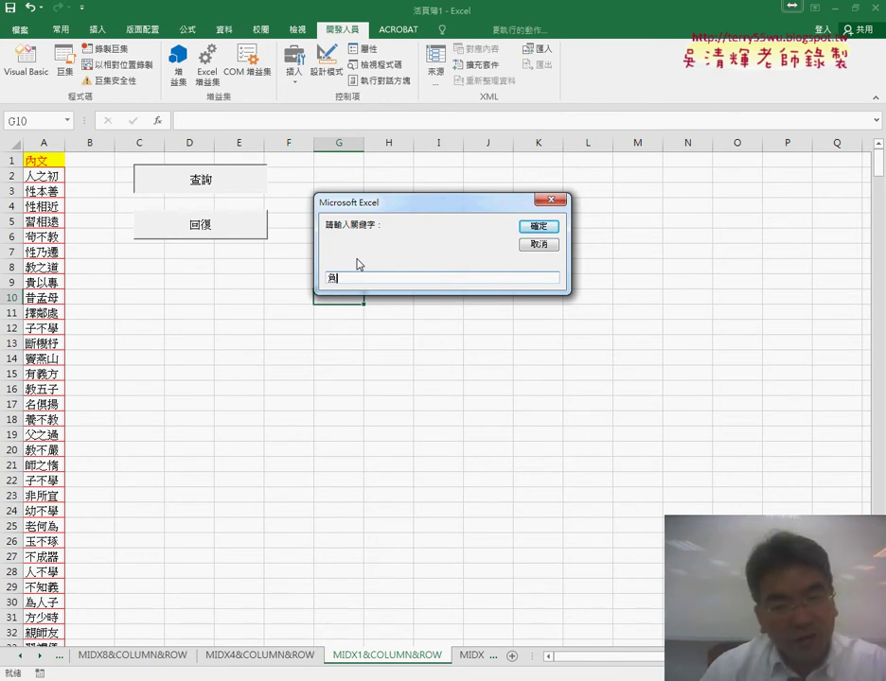
pyautogui.press('Down')
pyautogui.press('Down')
pyautogui.press('Down')
pyautogui.press('Down')
pyautogui.press('Down')
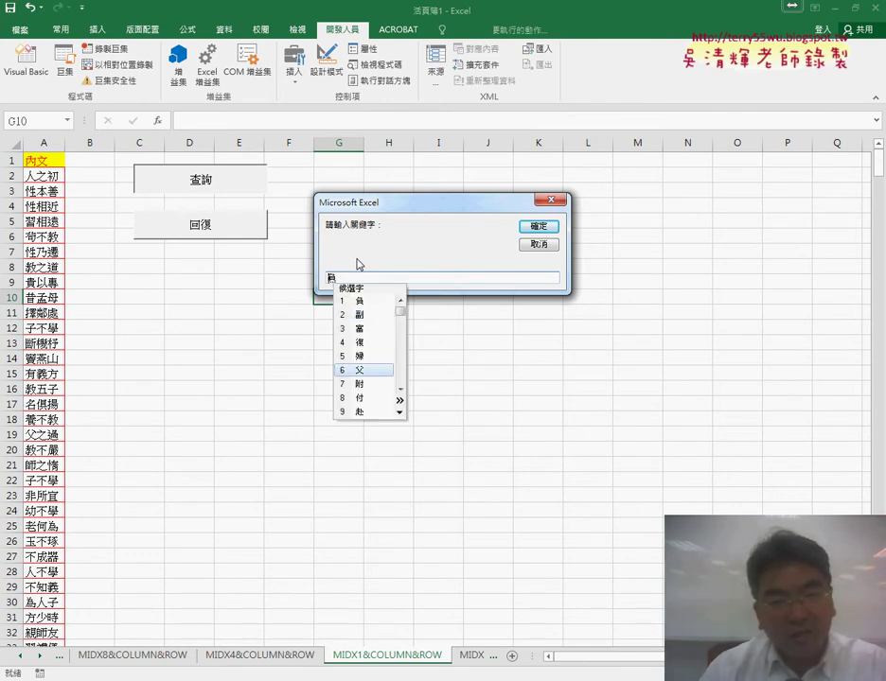
pyautogui.press('Return')
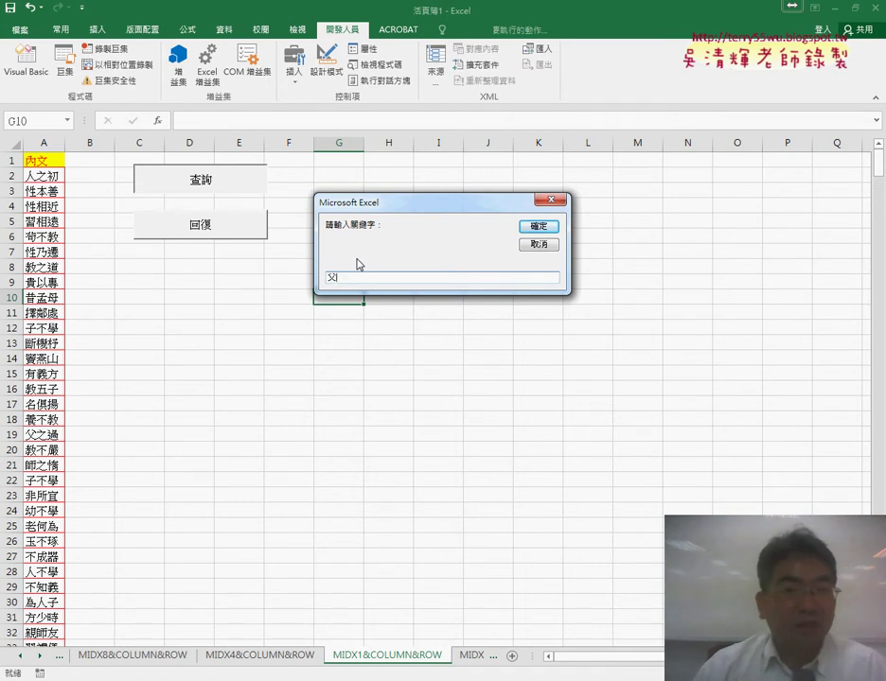
pyautogui.click(546, 227)
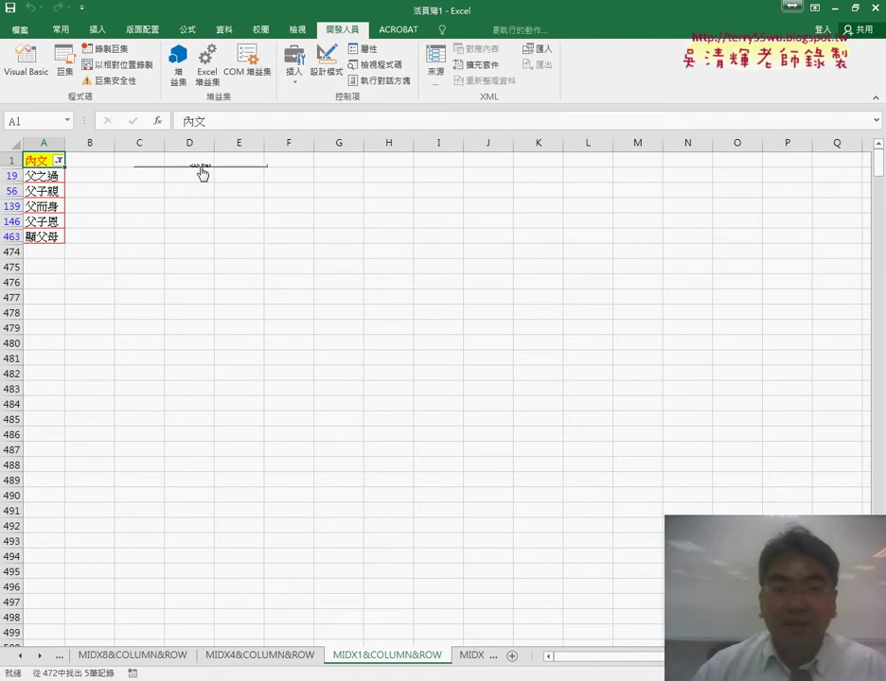
# Step: Run the 回復 macro from the Macros list to restore the full list
pyautogui.click(63, 60)
pyautogui.click(352, 268)
pyautogui.click(512, 255)
pyautogui.click(573, 179)
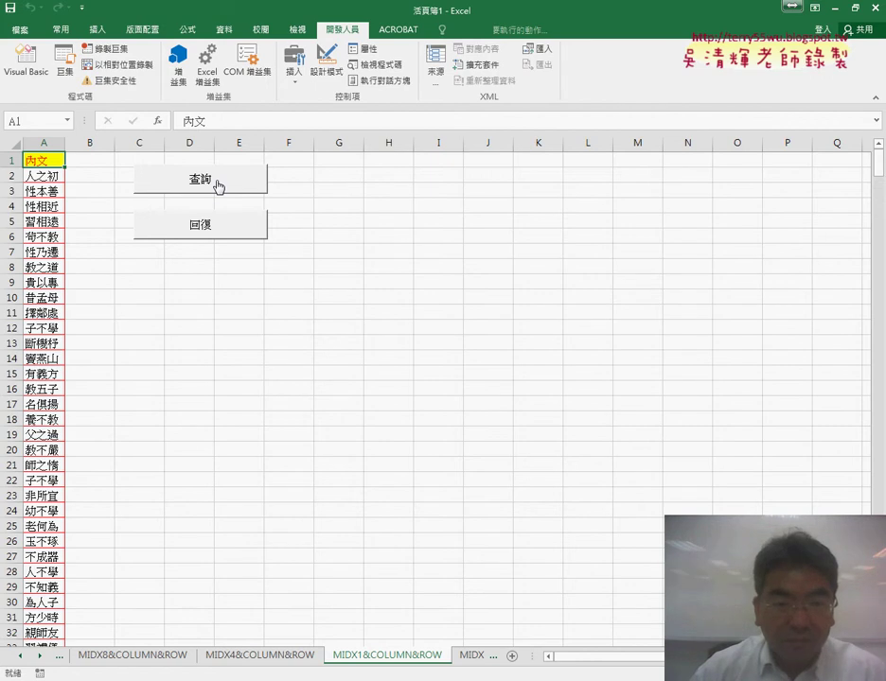
# Step: Select both the 查詢 and 回復 buttons and open Format Control for them
pyautogui.rightClick(219, 186)
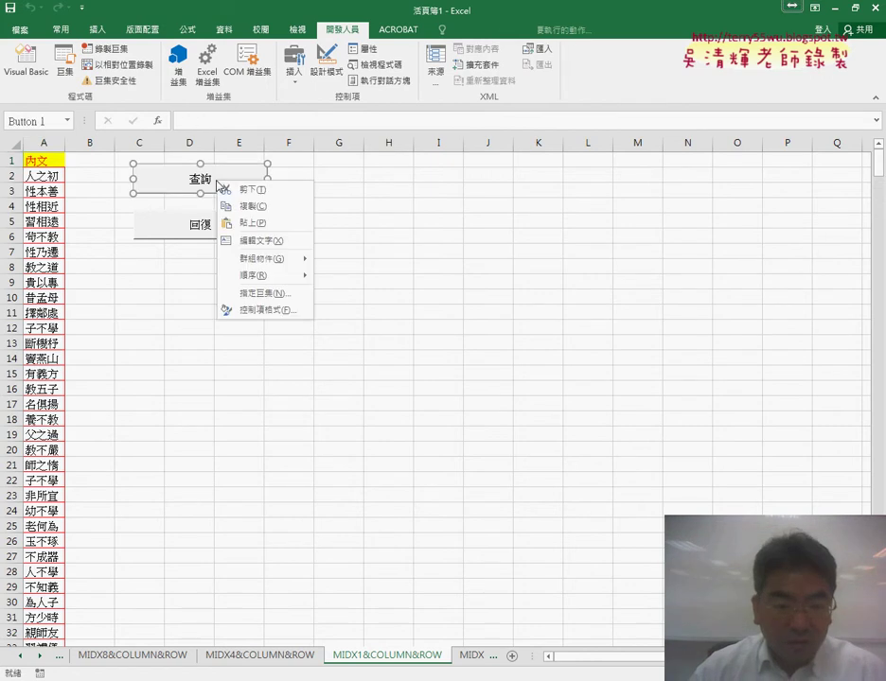
pyautogui.press('Escape')
pyautogui.keyDown('ctrl'); pyautogui.click(196, 225); pyautogui.keyUp('ctrl')
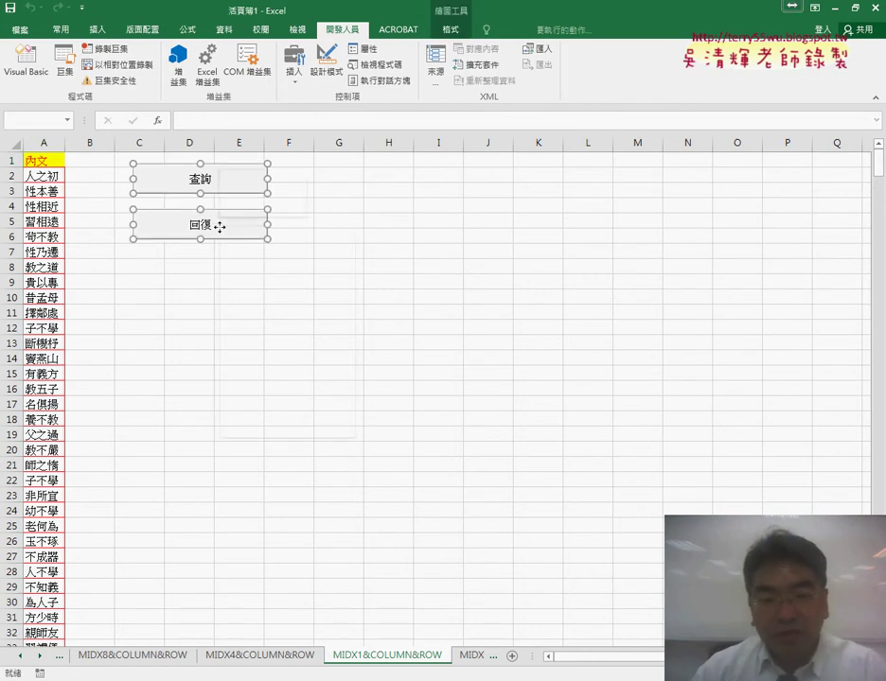
pyautogui.rightClick(219, 227)
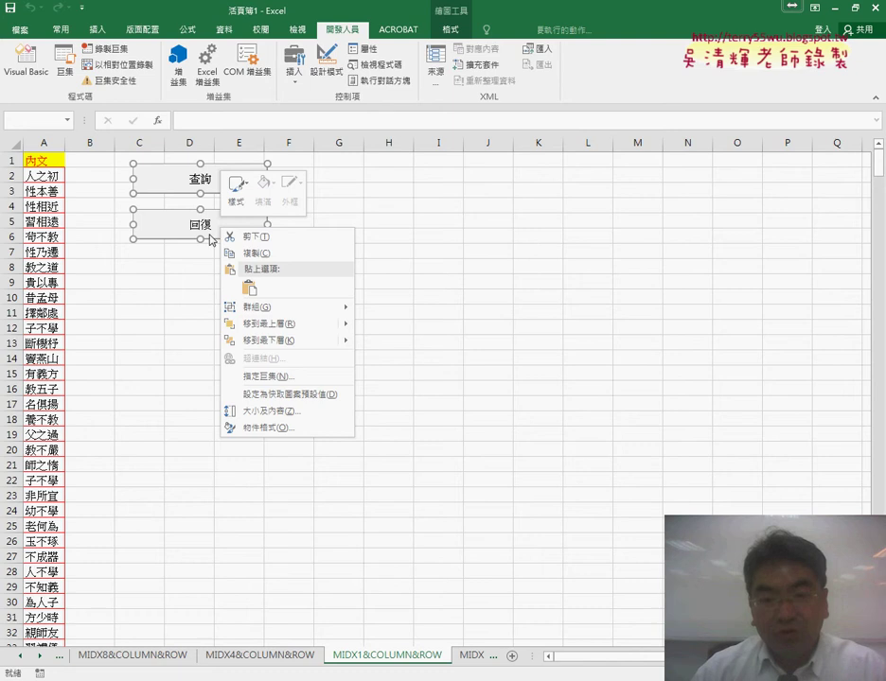
pyautogui.click(272, 434)
pyautogui.moveTo(327, 212)
pyautogui.mouseDown()
pyautogui.moveTo(437, 213)
pyautogui.moveTo(479, 153)
pyautogui.mouseUp()
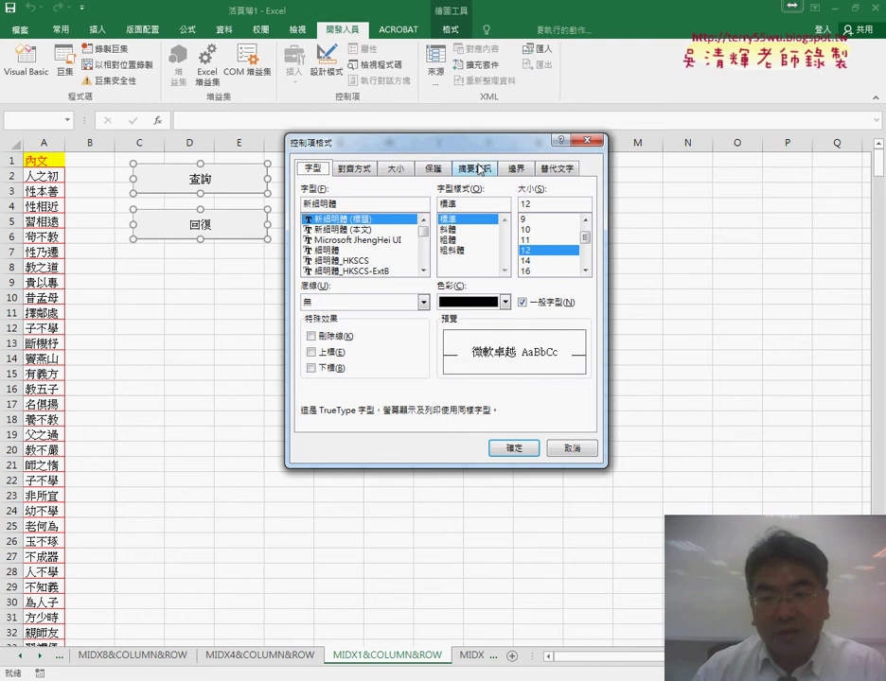
# Step: Set the buttons to 'Don't move or size with cells', then run 查詢 for the keyword prompt
pyautogui.click(480, 170)
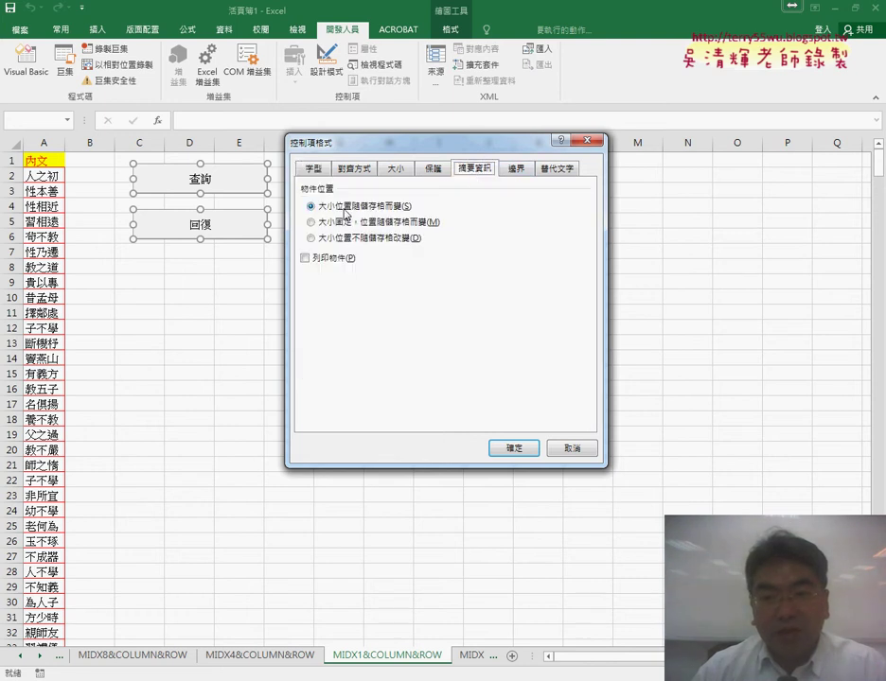
pyautogui.click(356, 242)
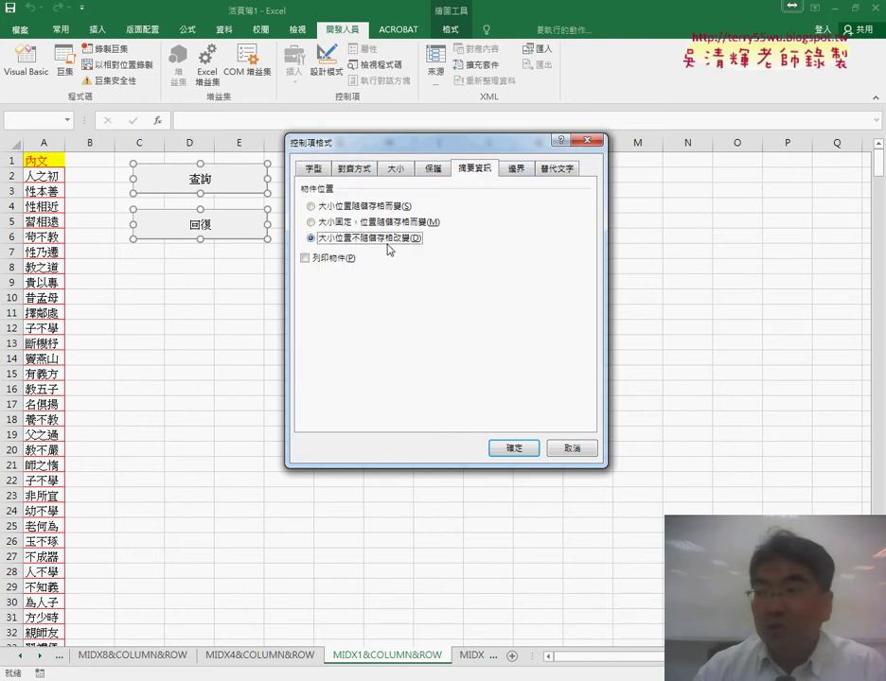
pyautogui.click(513, 447)
pyautogui.click(487, 401)
pyautogui.click(239, 189)
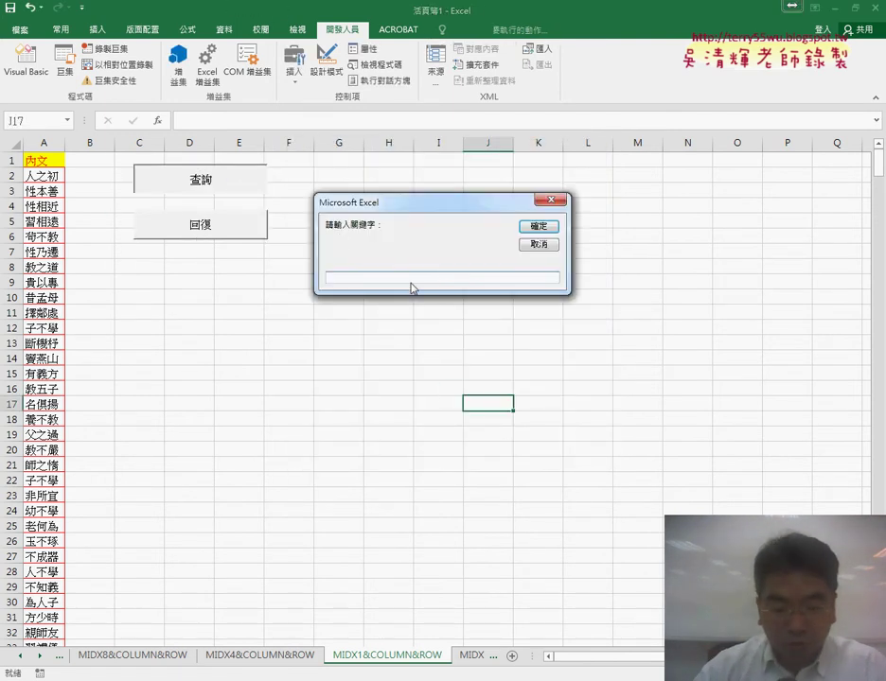
# Step: Search column A for 母, then restore the full list with 回復
pyautogui.write('母')
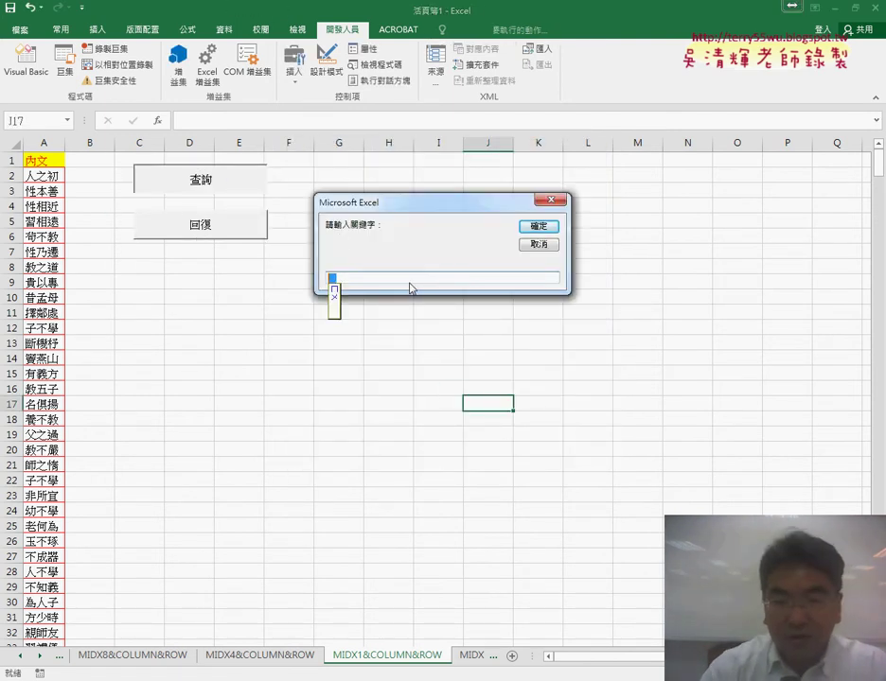
pyautogui.click(536, 226)
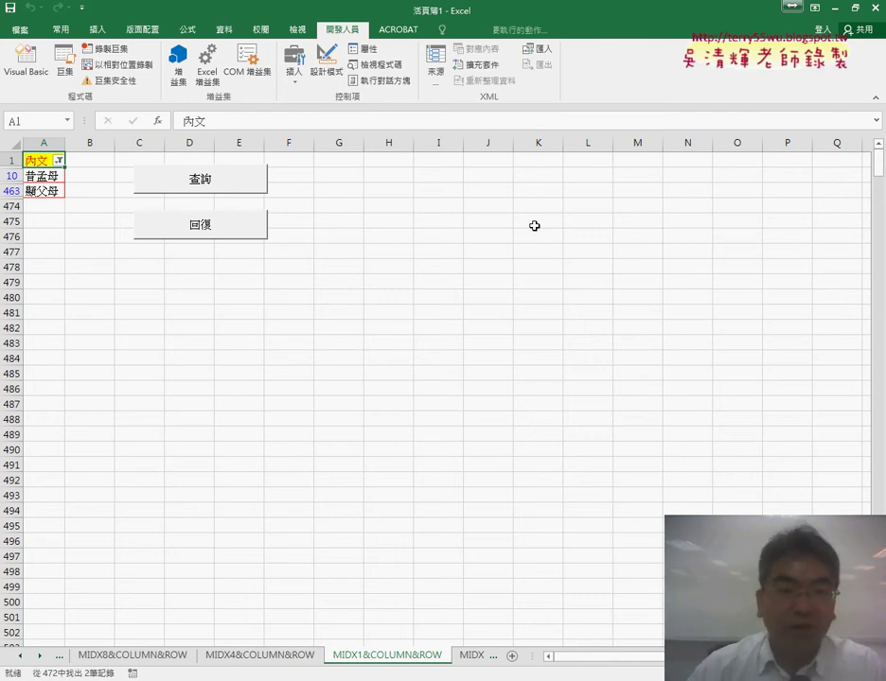
pyautogui.click(218, 241)
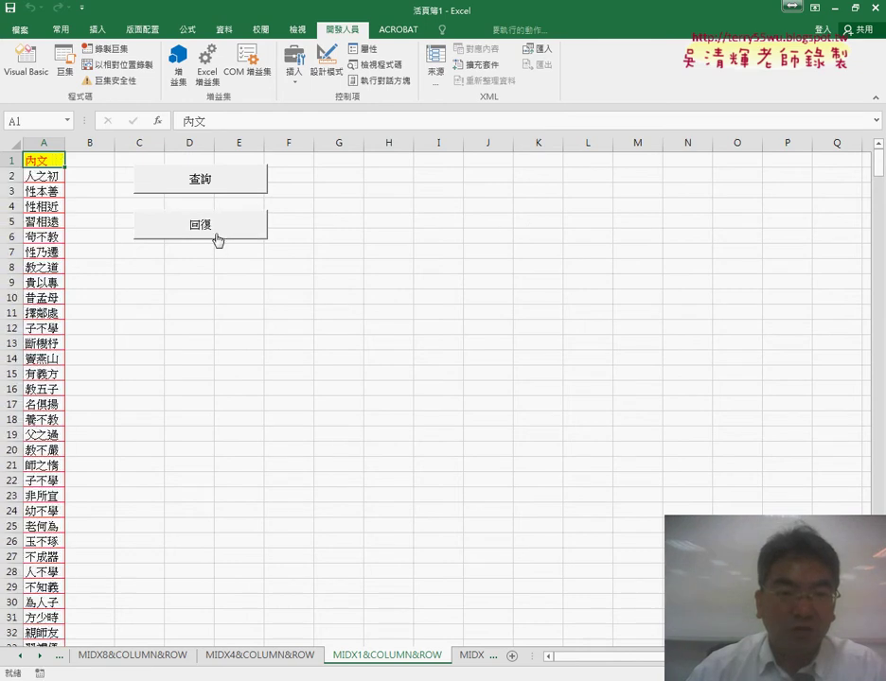
# Step: Search again for 教, showing 7 of 472 records, then click 回復
pyautogui.click(218, 189)
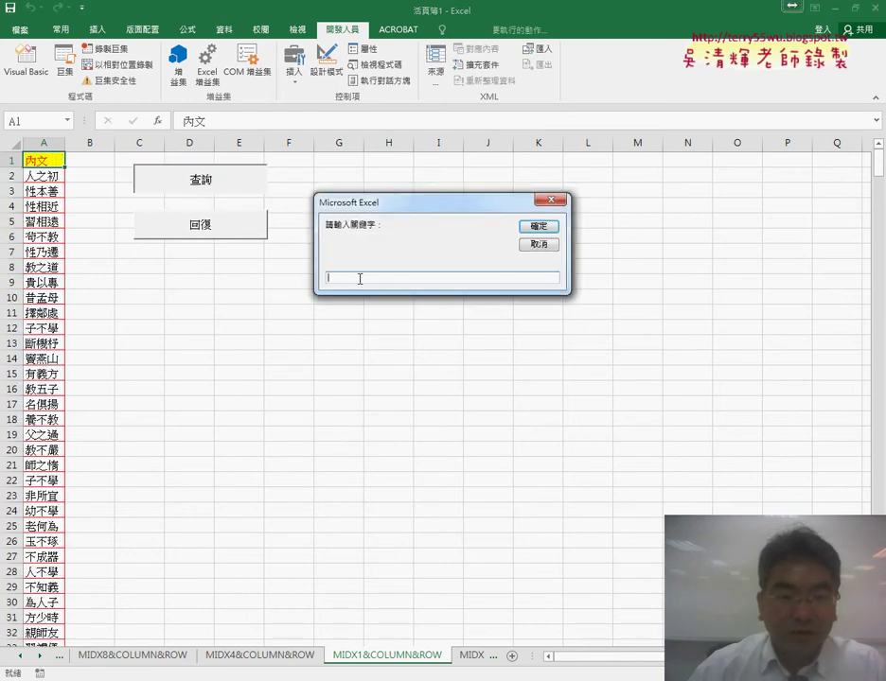
pyautogui.write('ㄐㄧㄠ')
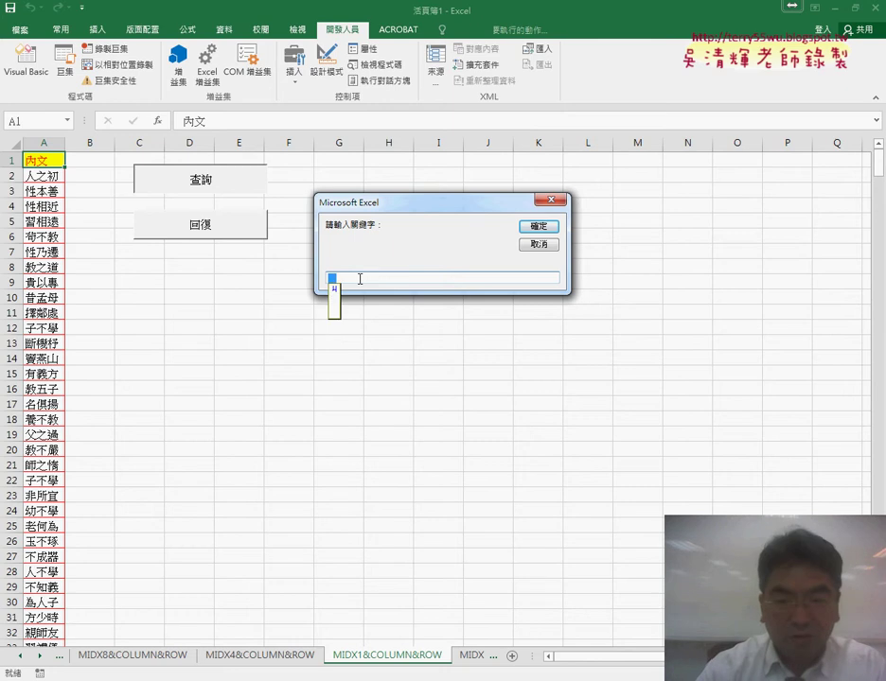
pyautogui.write('4')
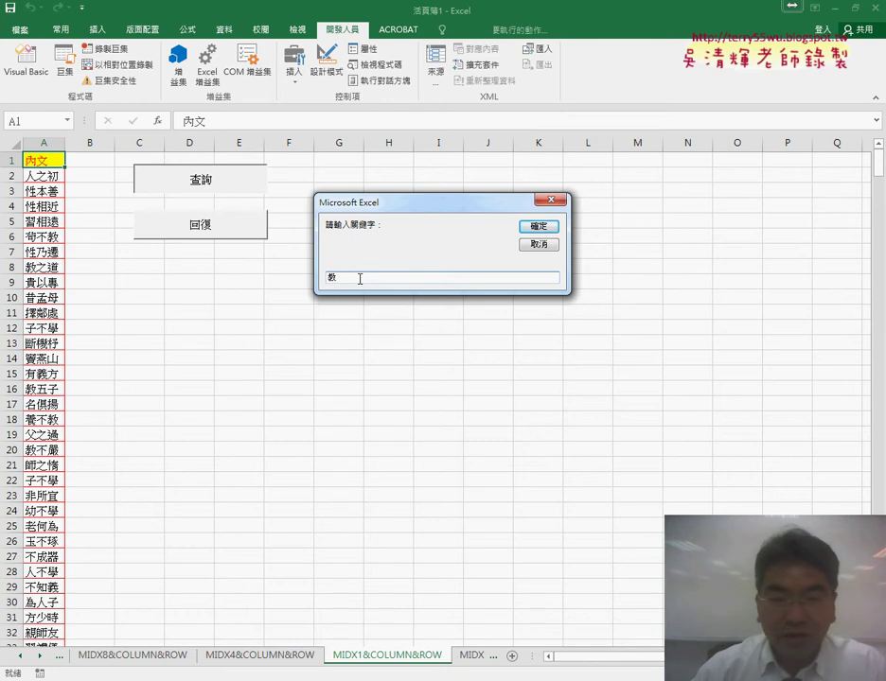
pyautogui.click(533, 226)
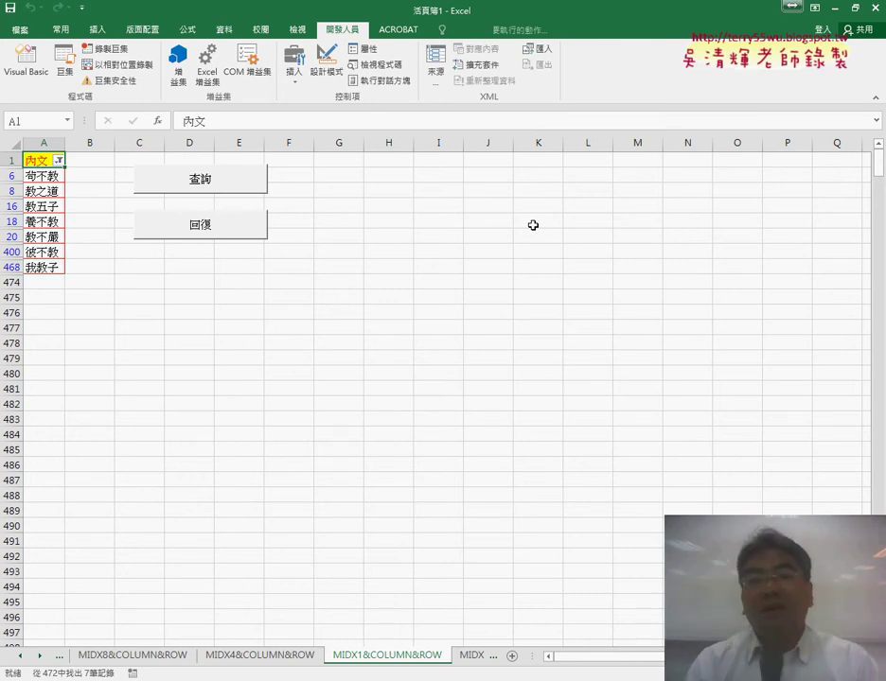
pyautogui.click(176, 235)
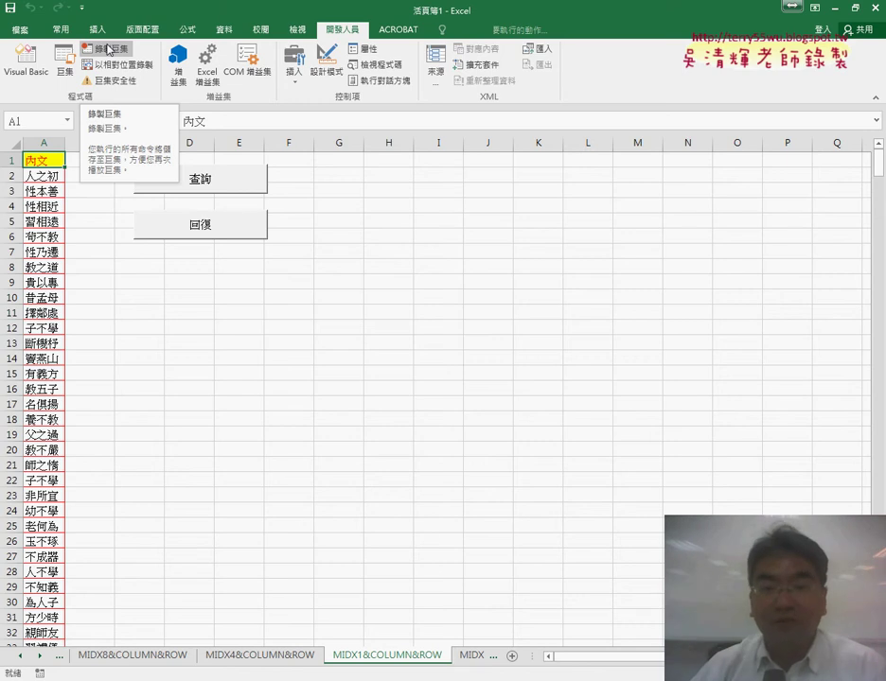
# Step: Turn on the column A filter, preview Text Filters > Contains, then open Assign Macro for 查詢
pyautogui.click(284, 330)
pyautogui.click(56, 161)
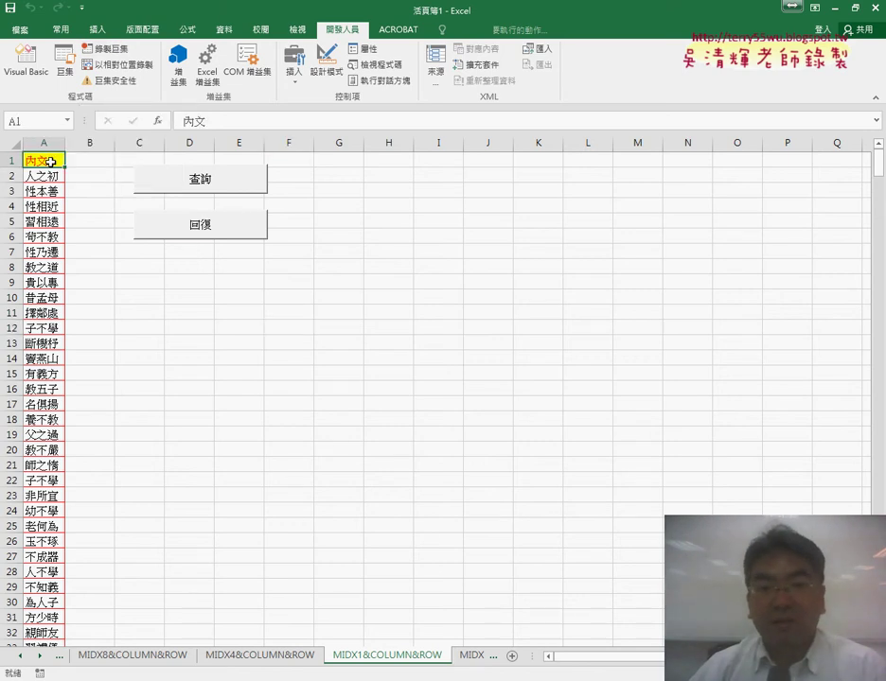
pyautogui.click(224, 29)
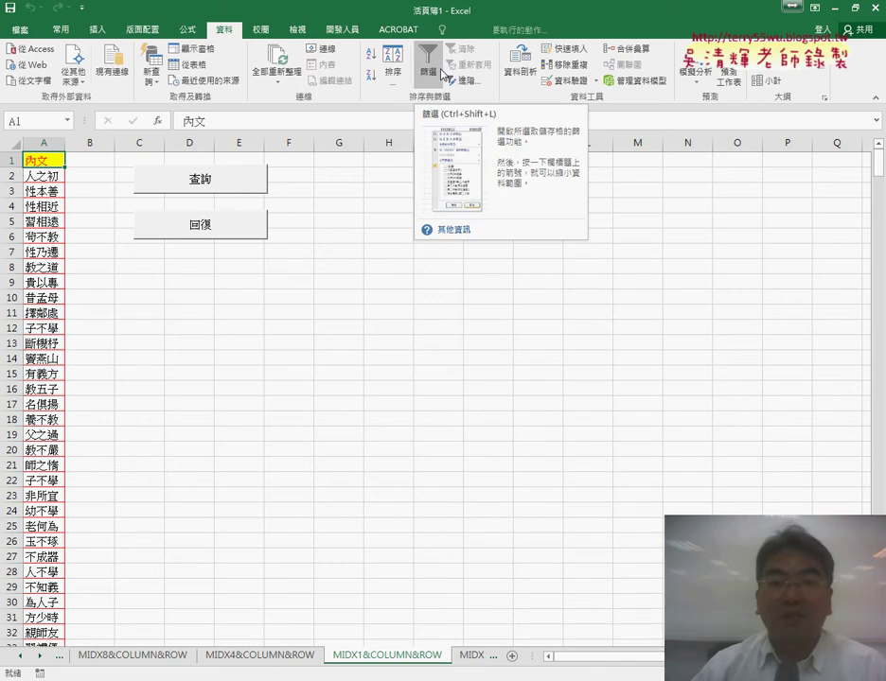
pyautogui.click(442, 74)
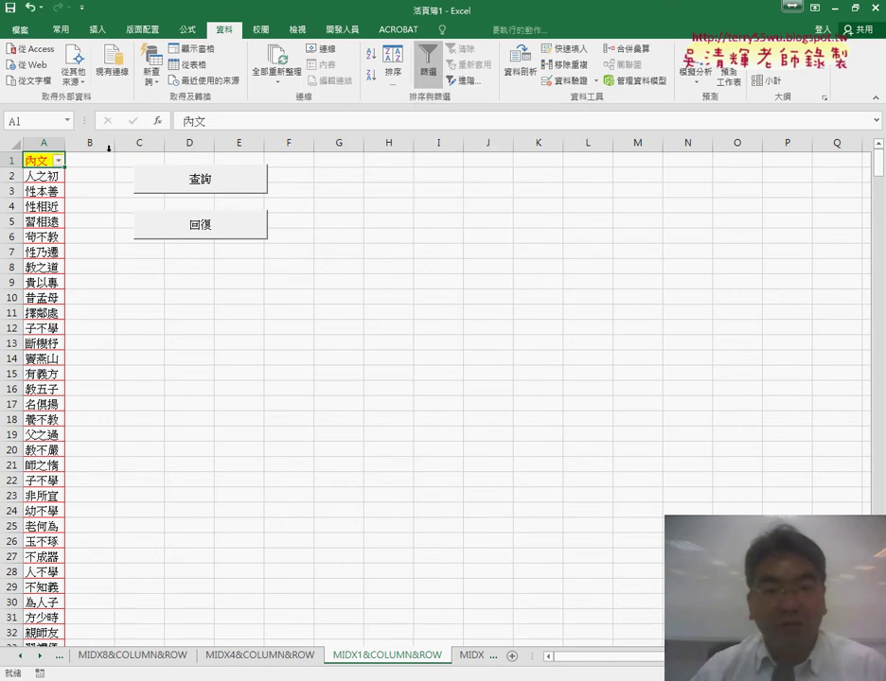
pyautogui.click(58, 162)
pyautogui.moveTo(99, 260)
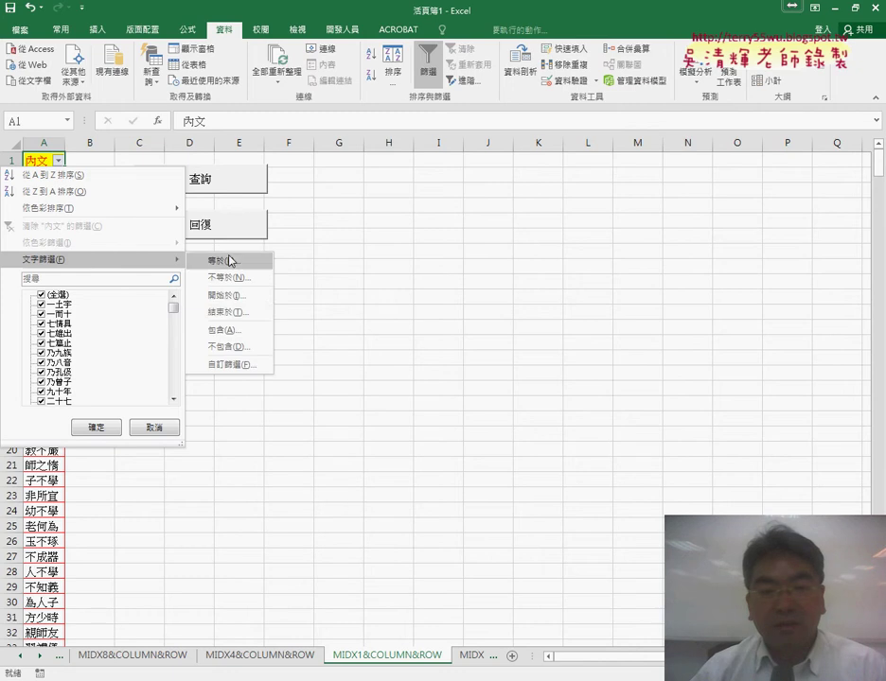
pyautogui.click(238, 331)
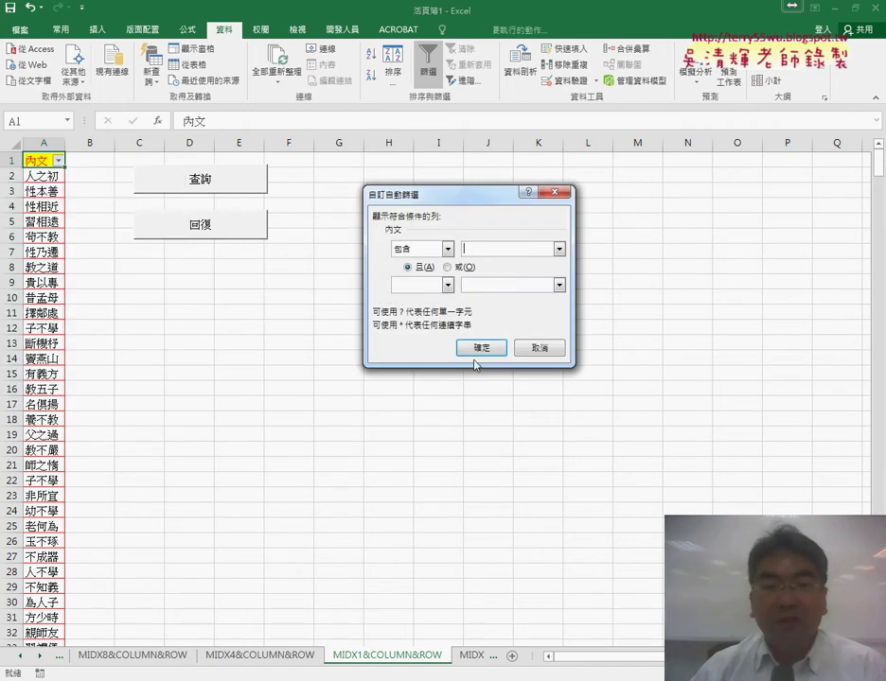
pyautogui.click(551, 349)
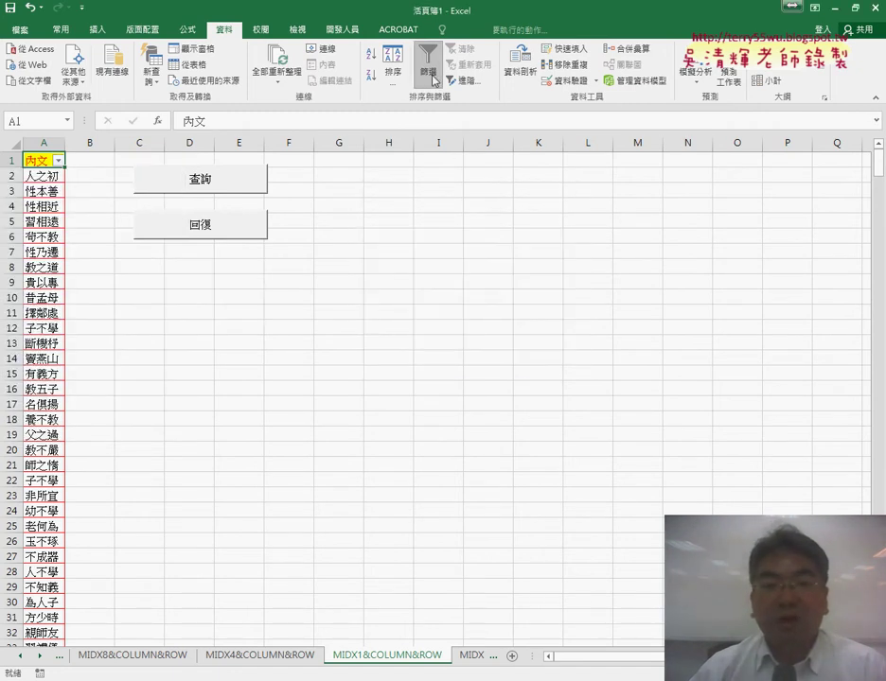
pyautogui.rightClick(221, 187)
pyautogui.click(261, 294)
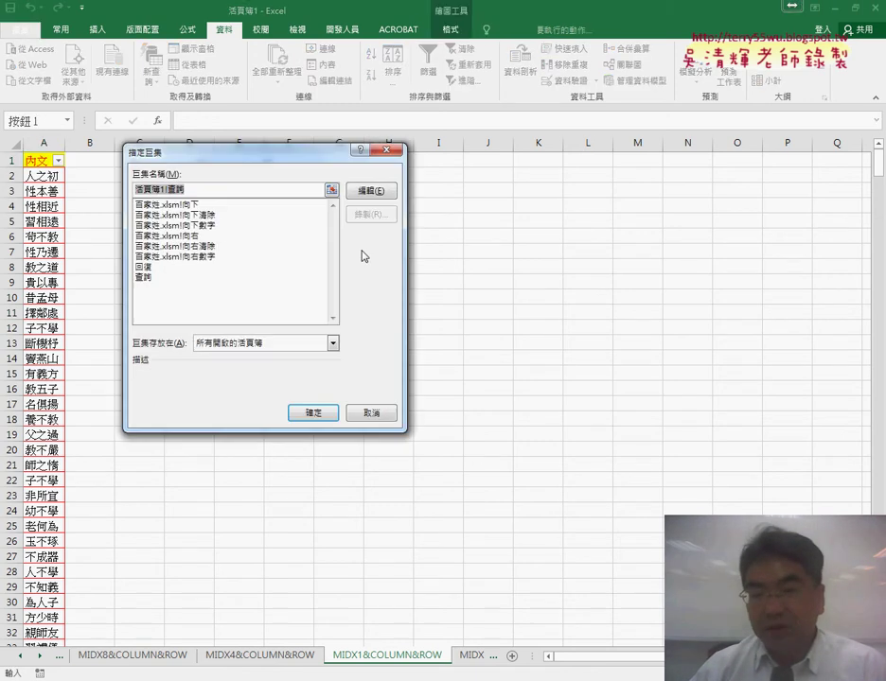
# Step: Open the 查詢 macro in Module1 and point out its InputBox line and "=*" & X & "*" criterion
pyautogui.click(371, 190)
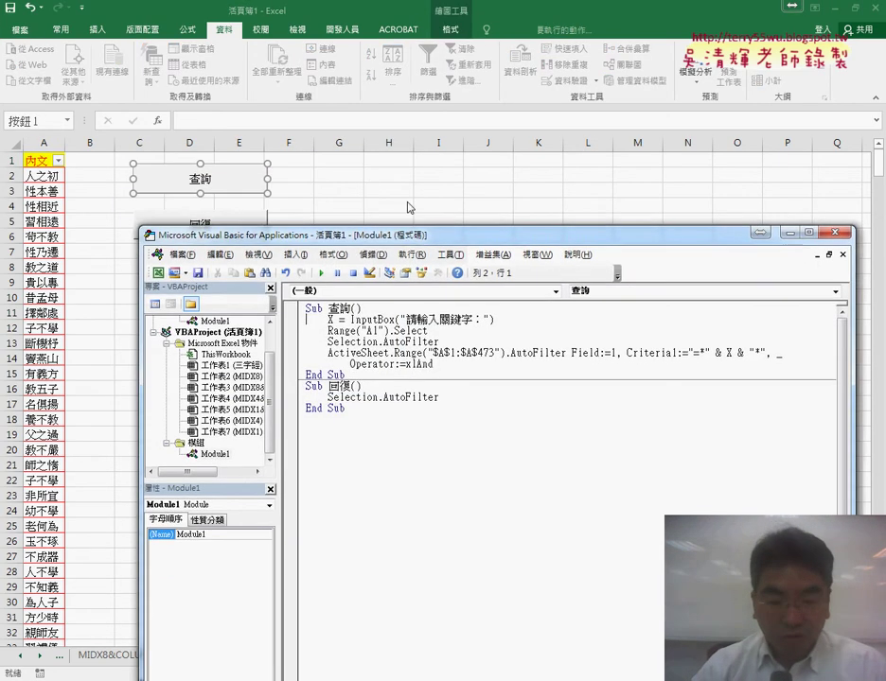
pyautogui.moveTo(405, 261); pyautogui.dragTo(407, 62)
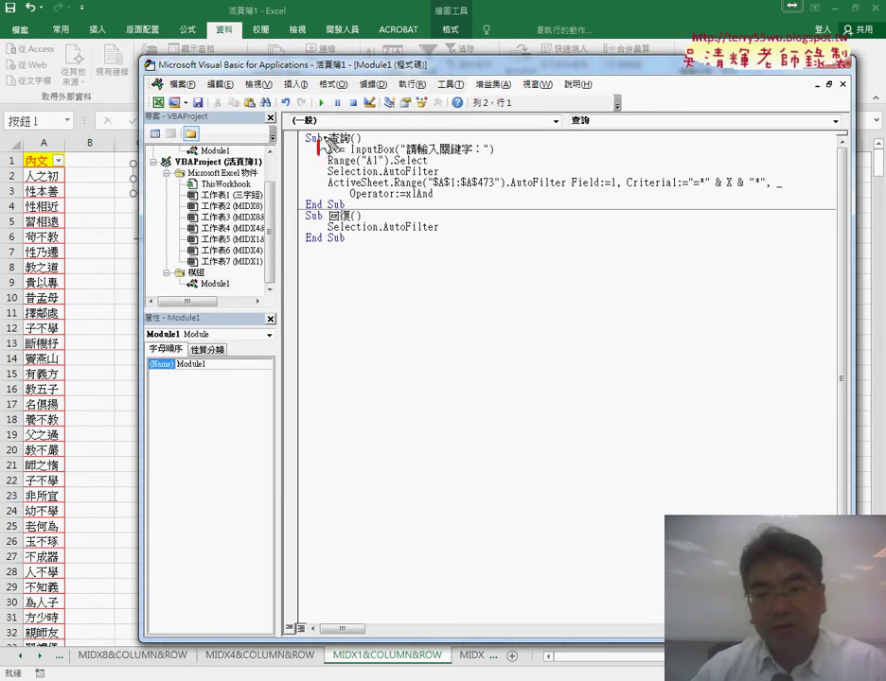
pyautogui.moveTo(320, 142); pyautogui.dragTo(319, 159)
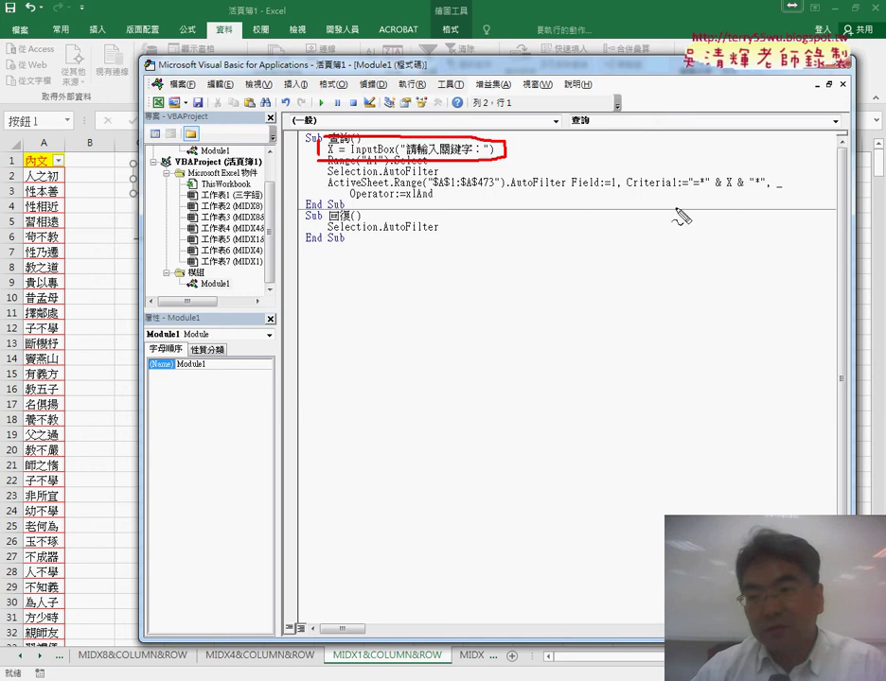
pyautogui.moveTo(702, 177)
pyautogui.mouseDown()
pyautogui.moveTo(757, 195)
pyautogui.moveTo(702, 176)
pyautogui.mouseUp()
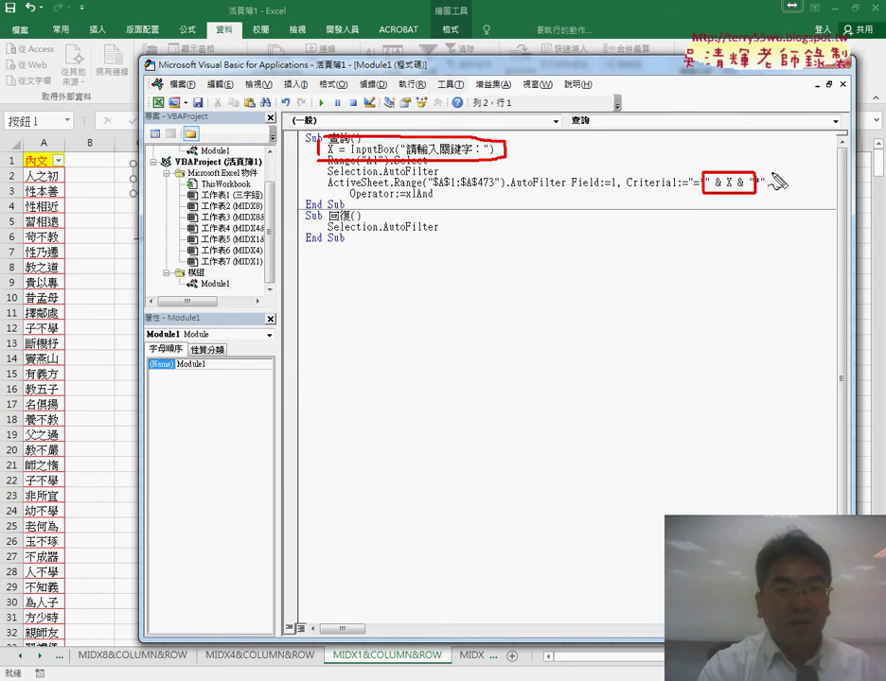
pyautogui.press('Escape')
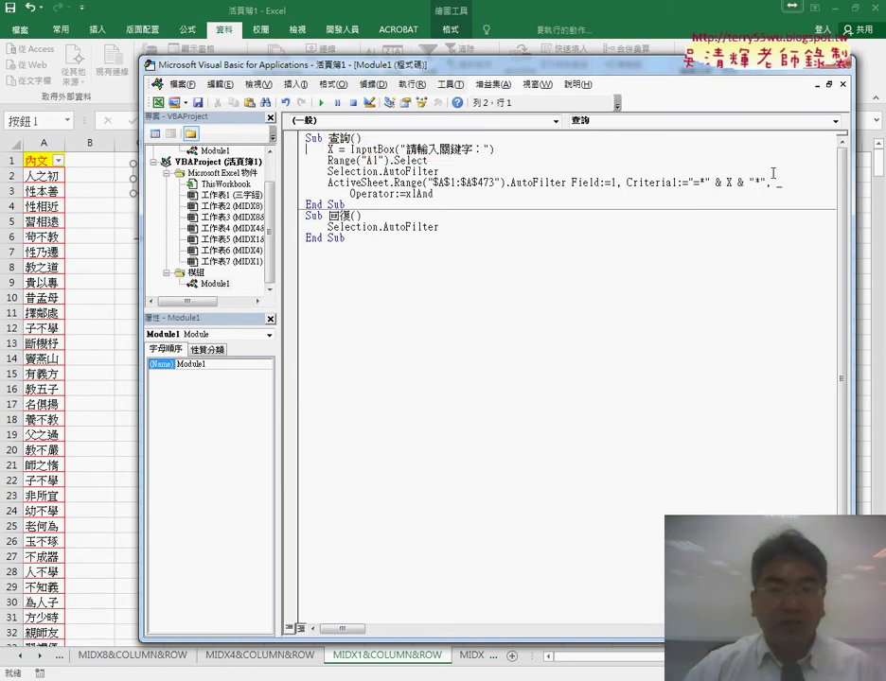
pyautogui.moveTo(415, 59); pyautogui.dragTo(334, 162)
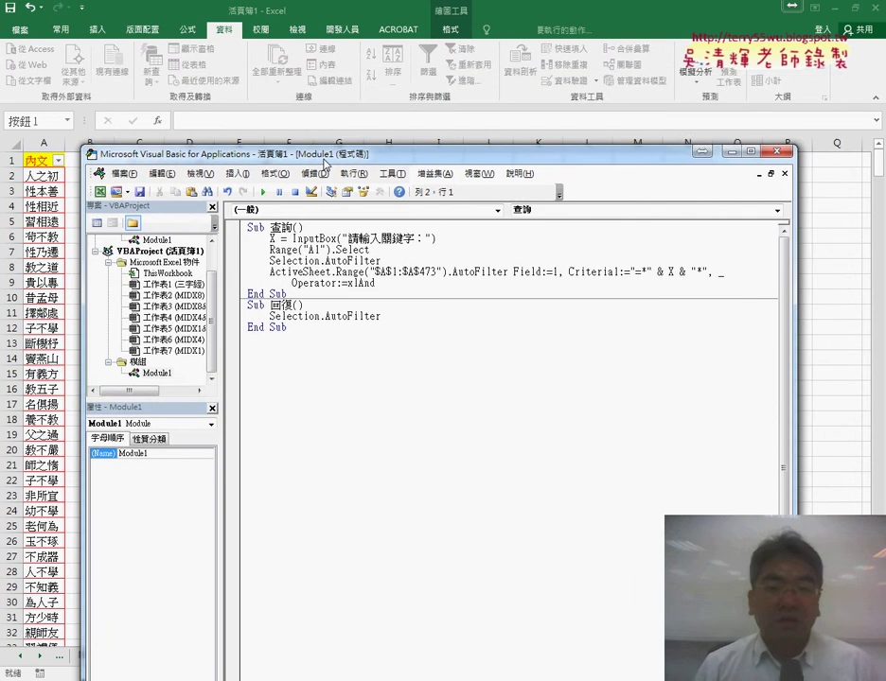